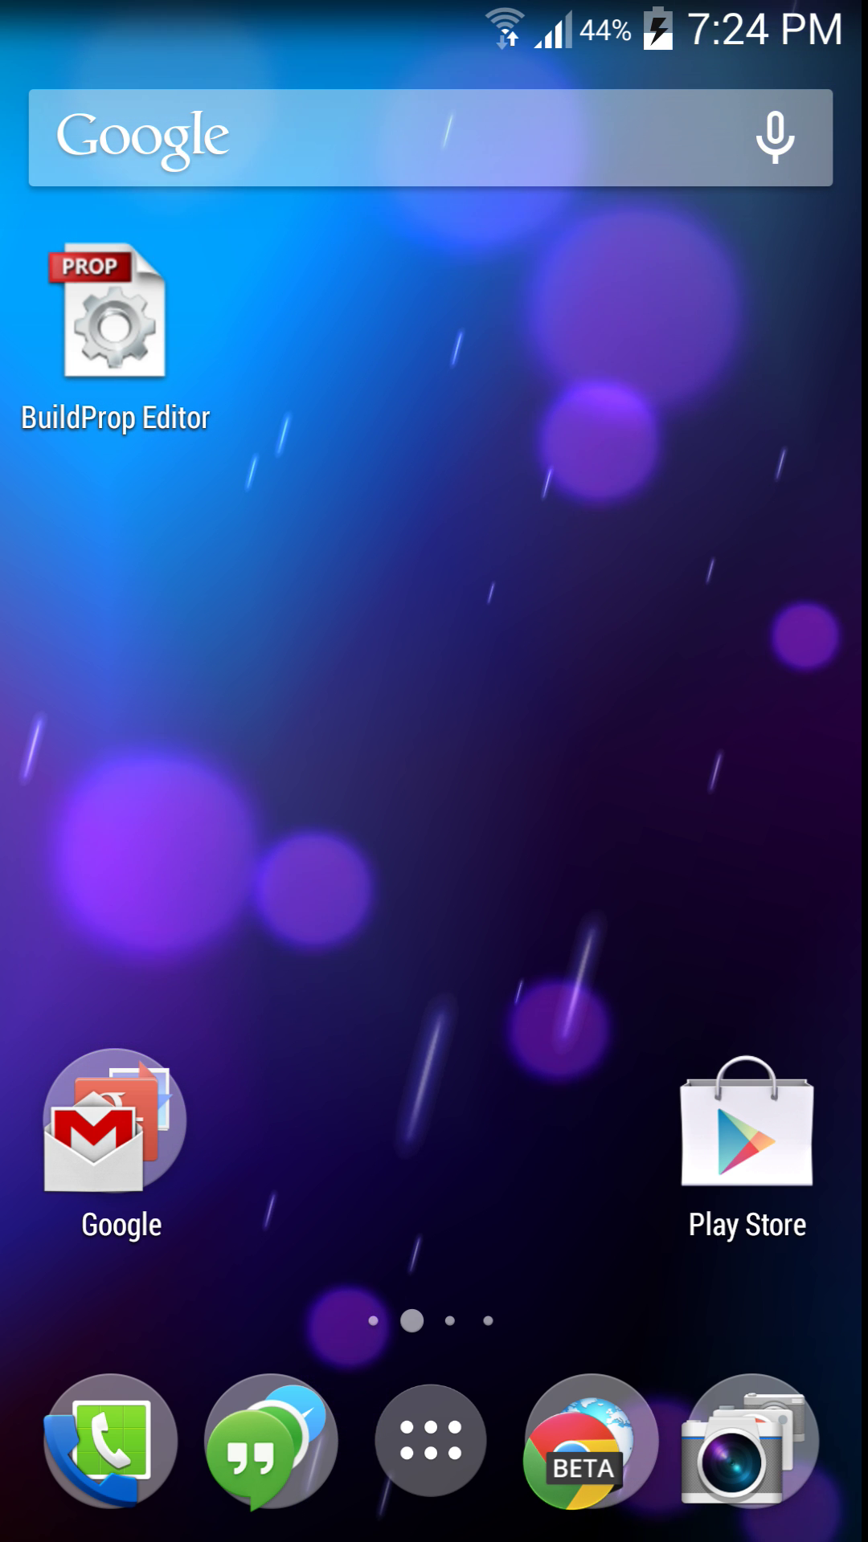
Step: Pull down the shade, expand the full quick-settings toggle grid, then collapse it
left_click_drag(131, 29, 370, 723)
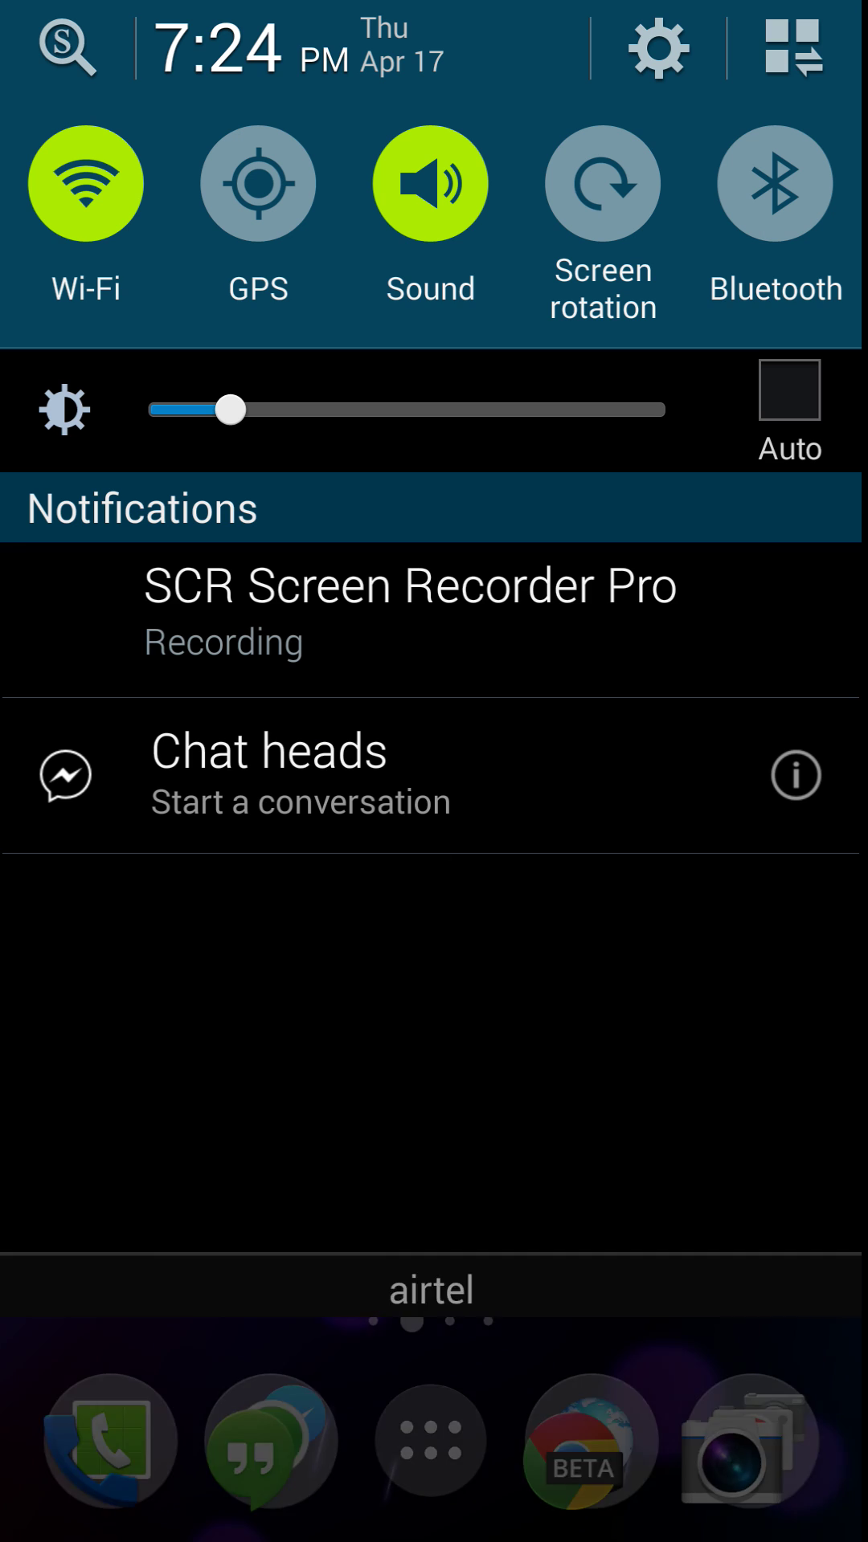
left_click(794, 48)
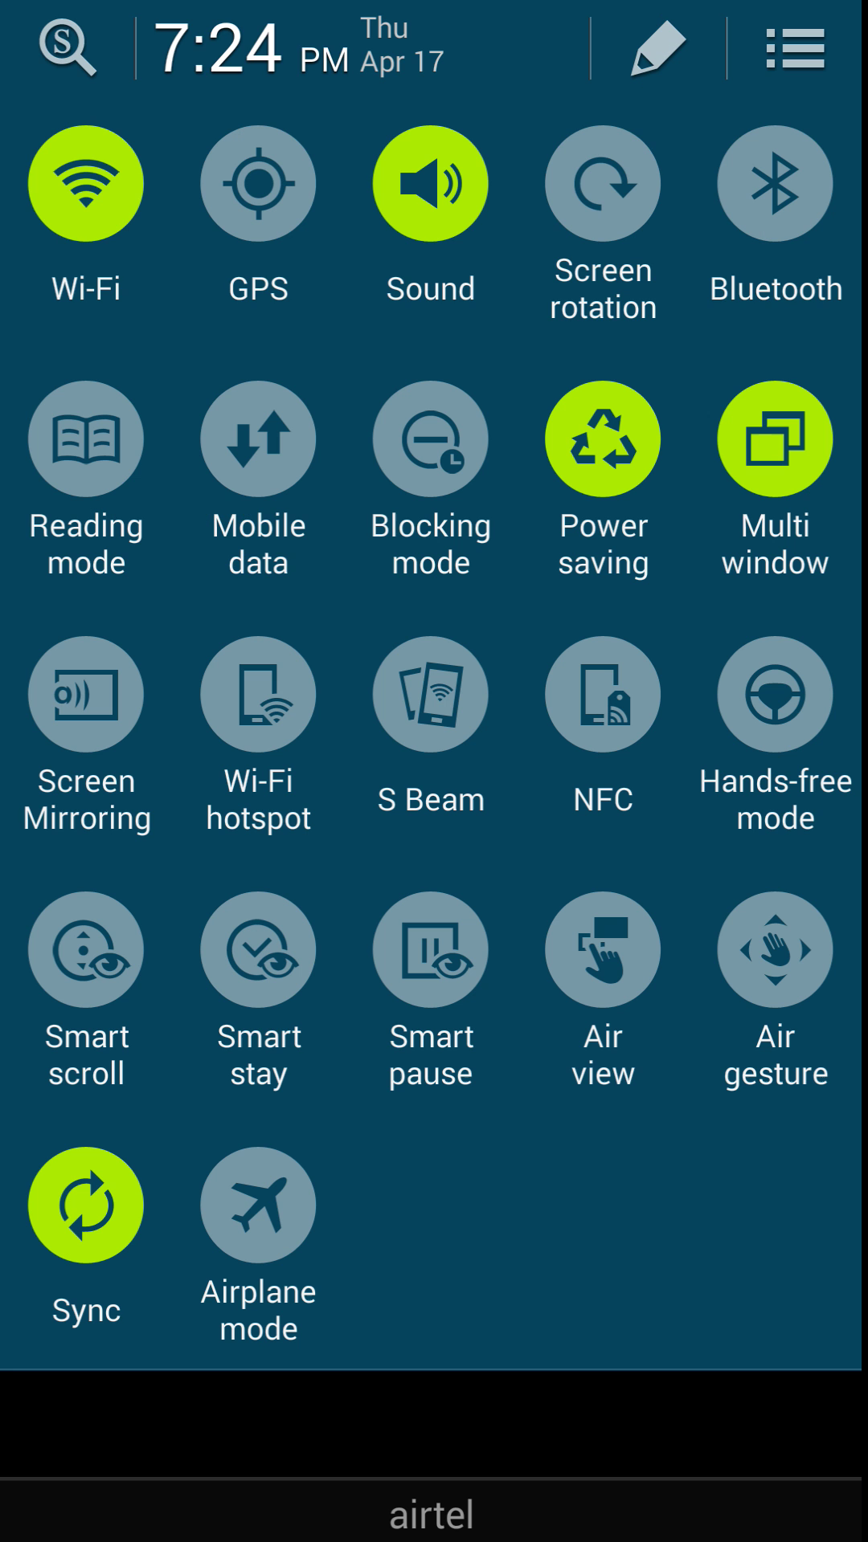
left_click(823, 78)
Step: Dismiss the shade, check the neighbouring home page, and drag BuildProp Editor to the screen centre
left_click_drag(679, 1377, 748, 906)
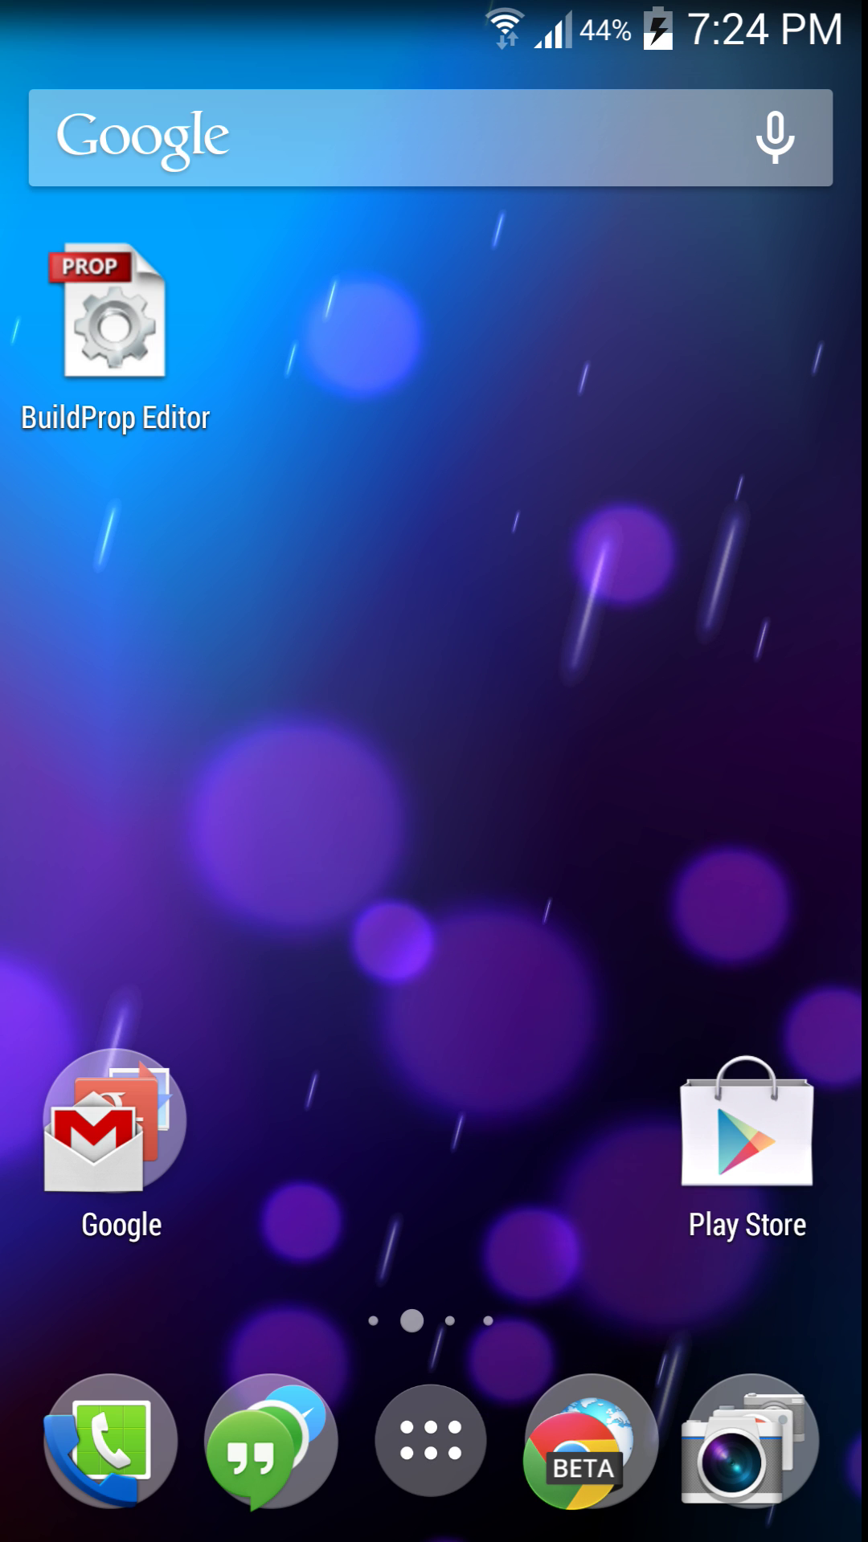
left_click_drag(782, 747, 860, 747)
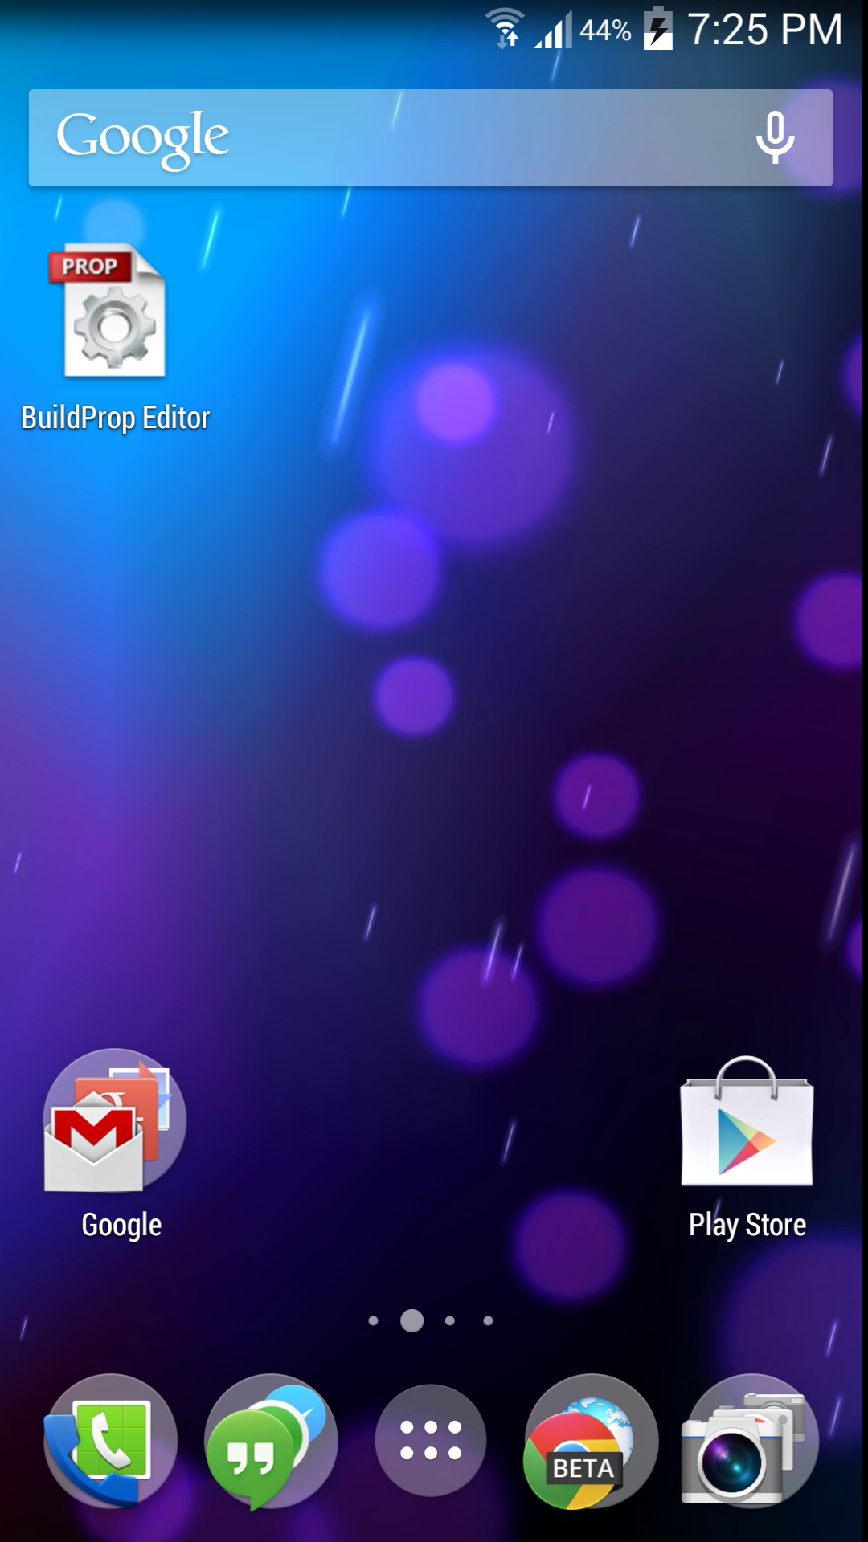
left_click_drag(210, 533, 400, 534)
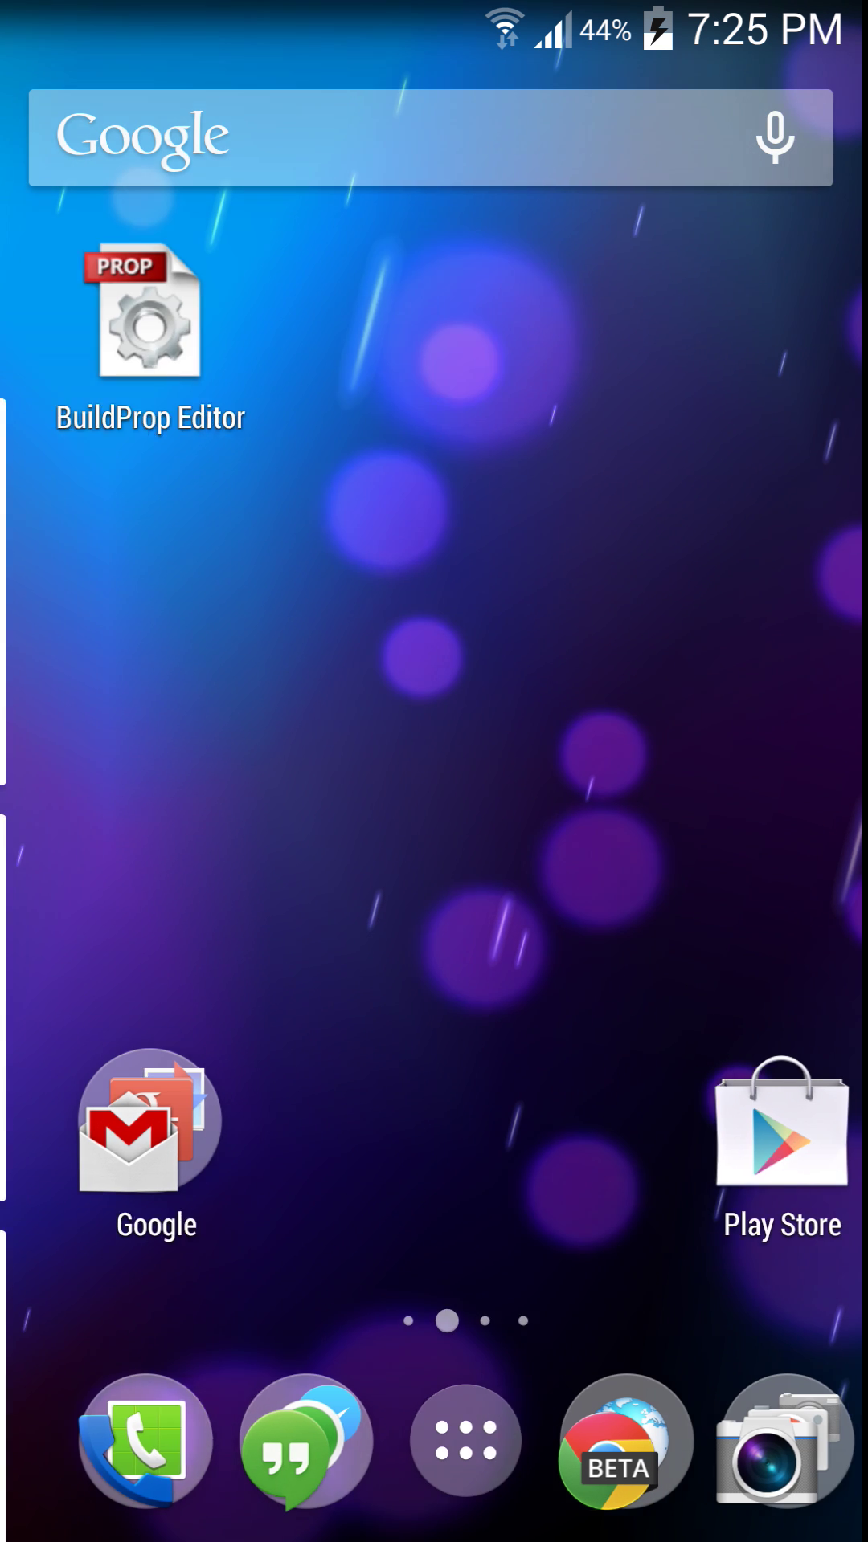
left_click_drag(152, 389, 396, 715)
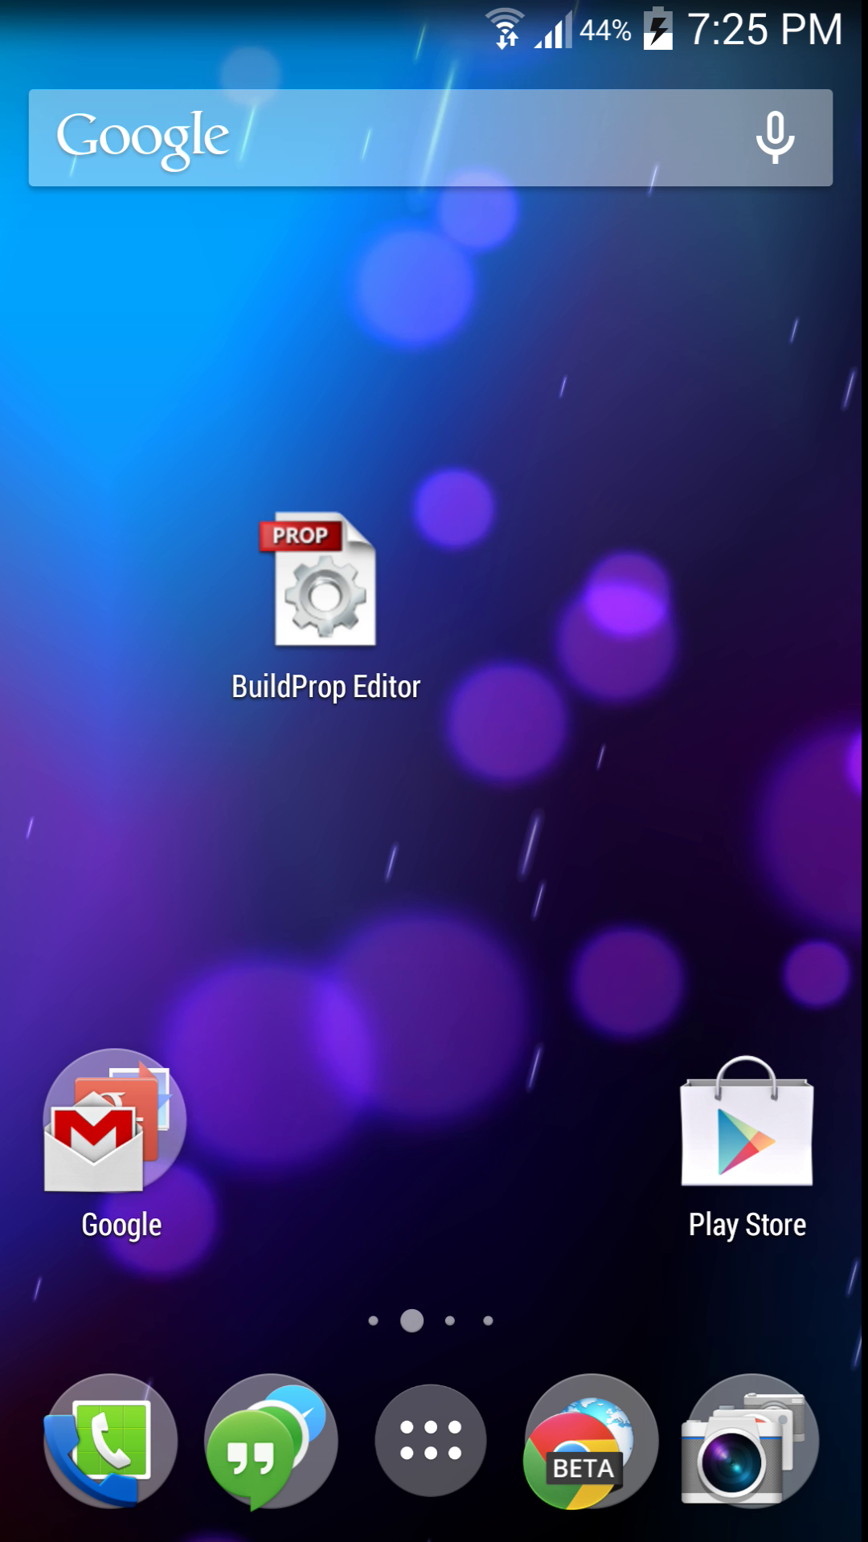
Step: Launch BuildProp Editor, open build.prop as editable text, and select the ro.product.name line
left_click(291, 502)
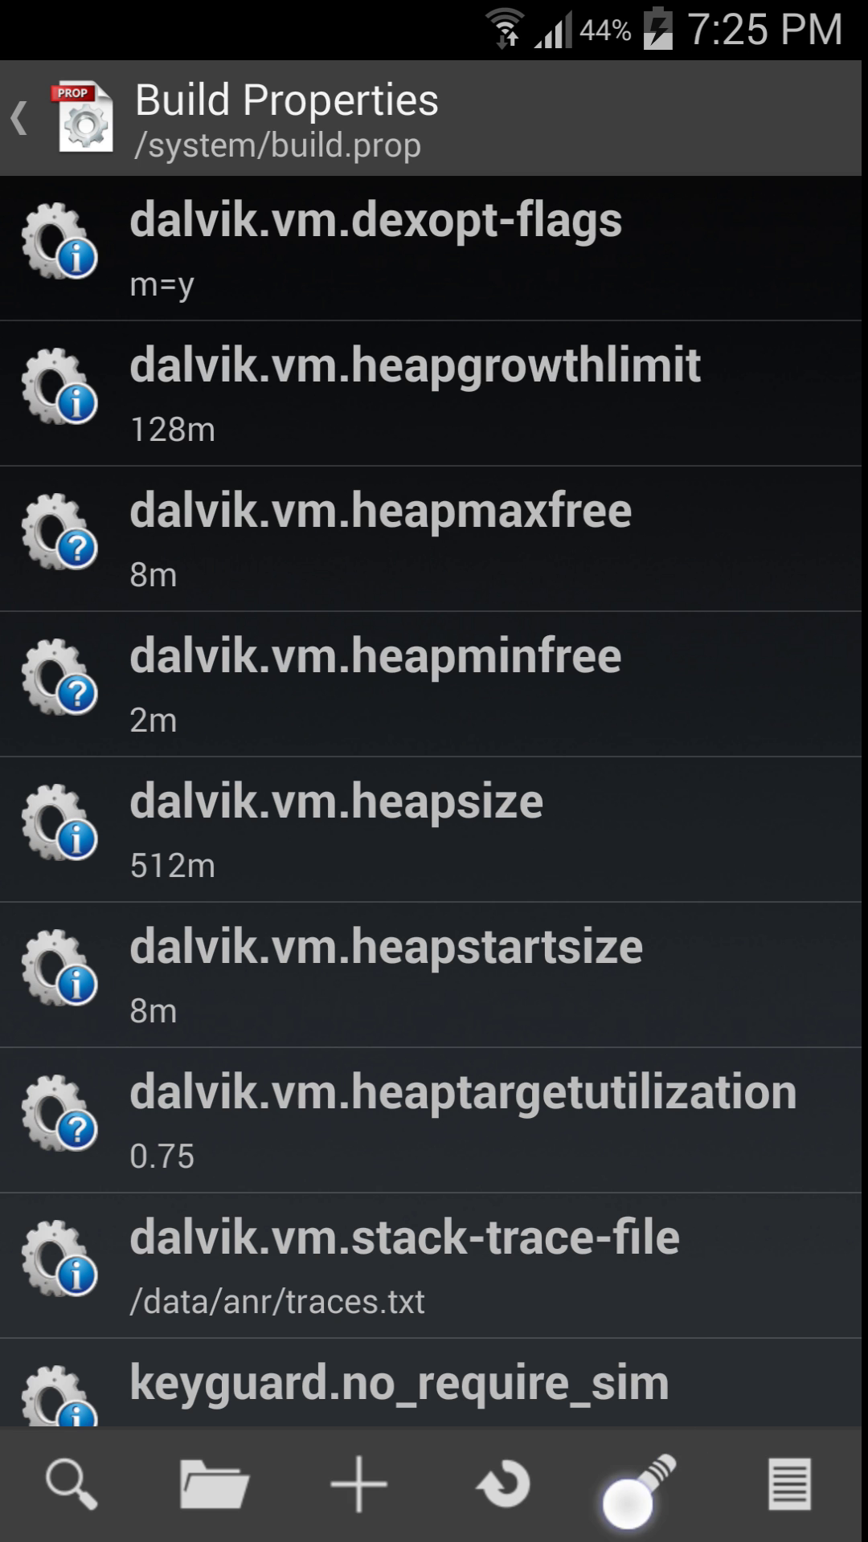
left_click(678, 1500)
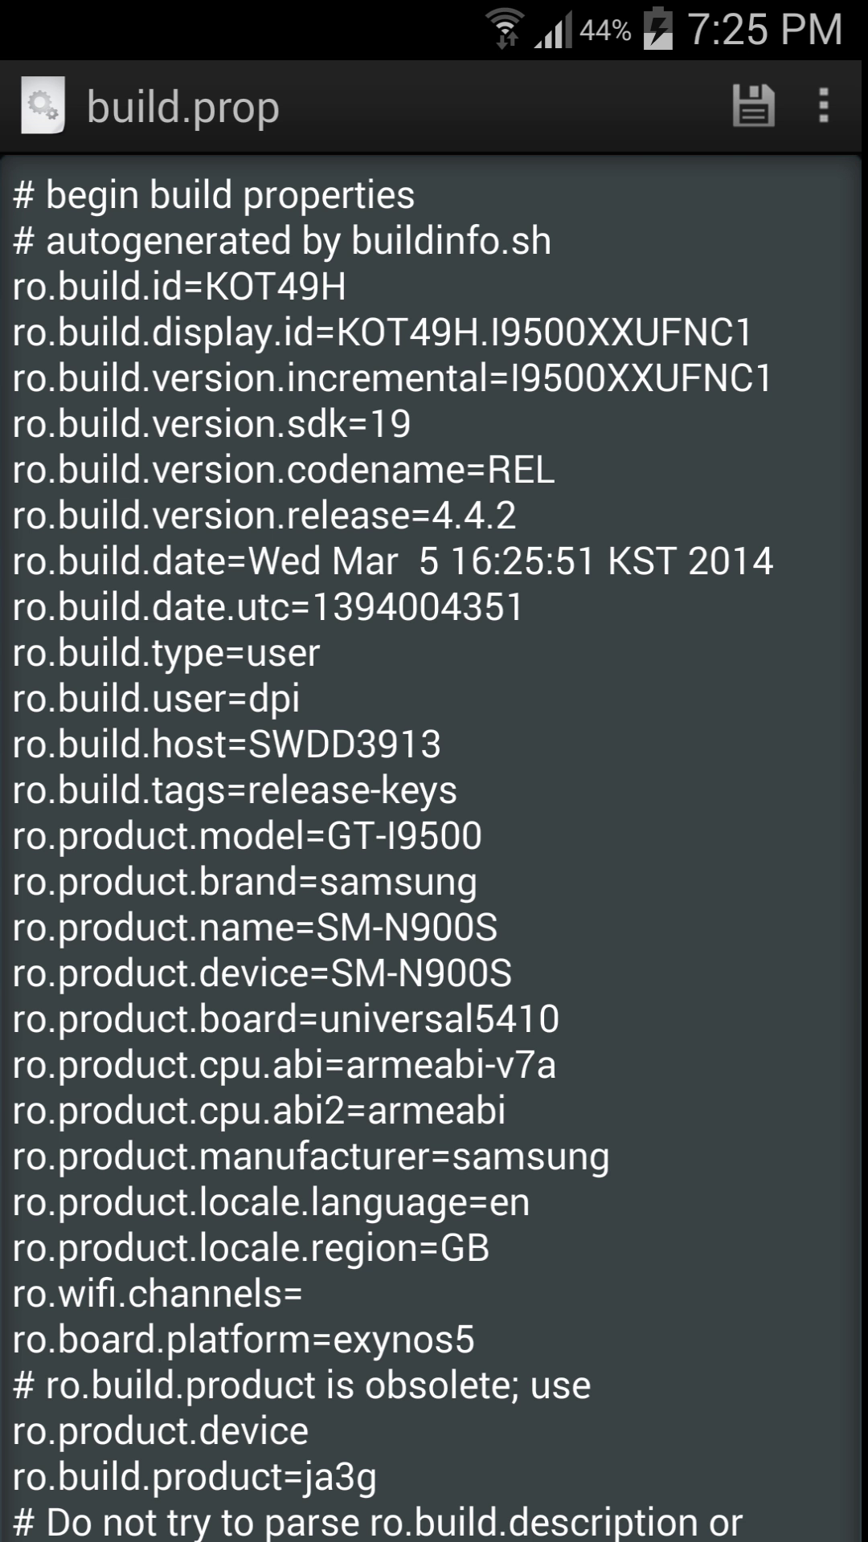
left_click(193, 939)
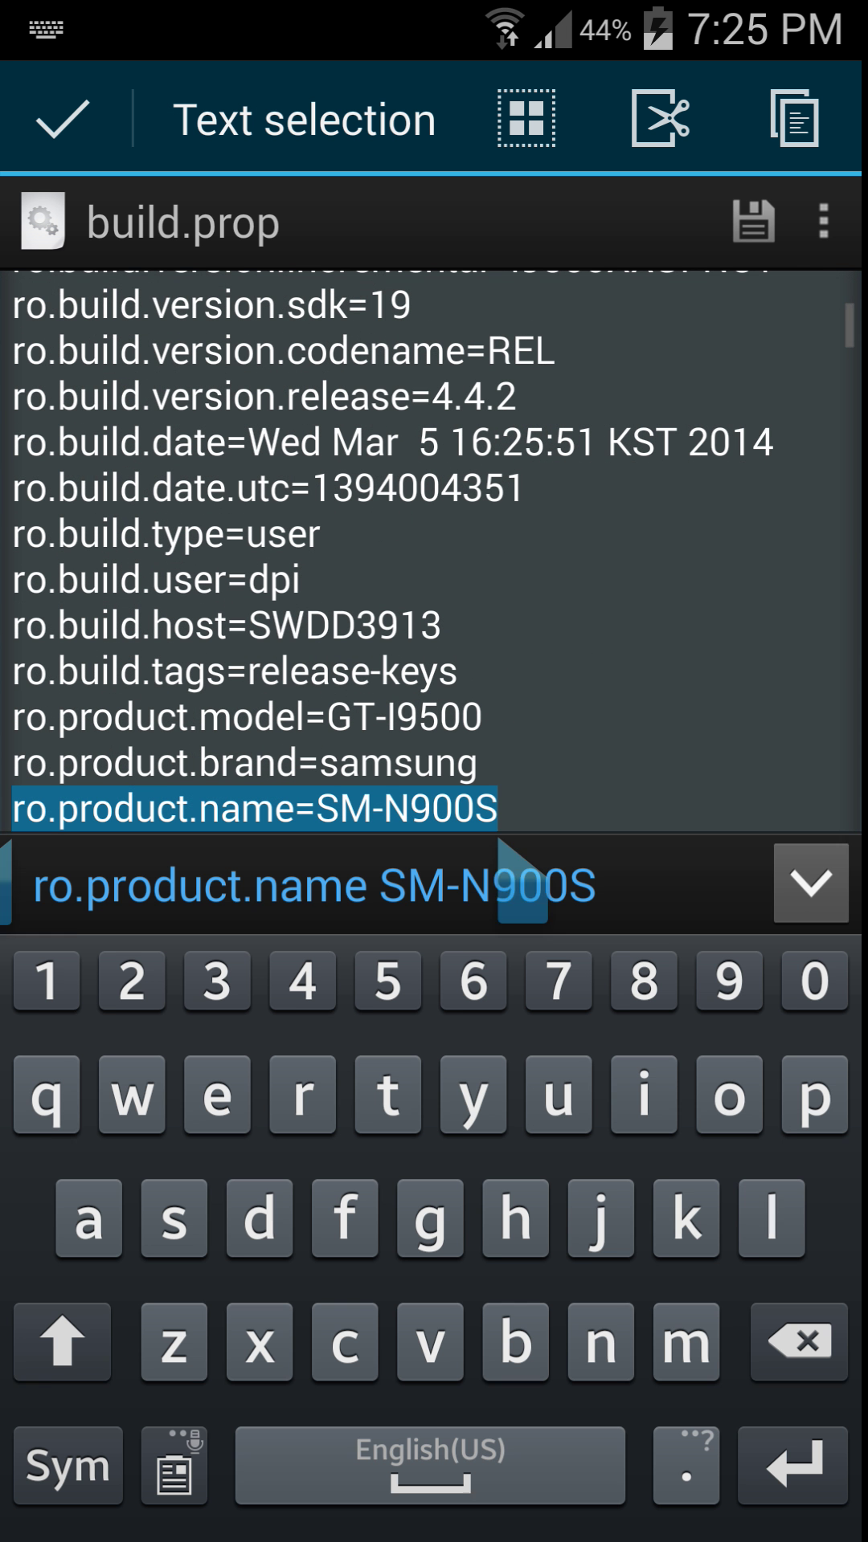
Step: Scroll build.prop, then switch to the Gallery screenshot of the original values
left_click_drag(744, 691, 750, 555)
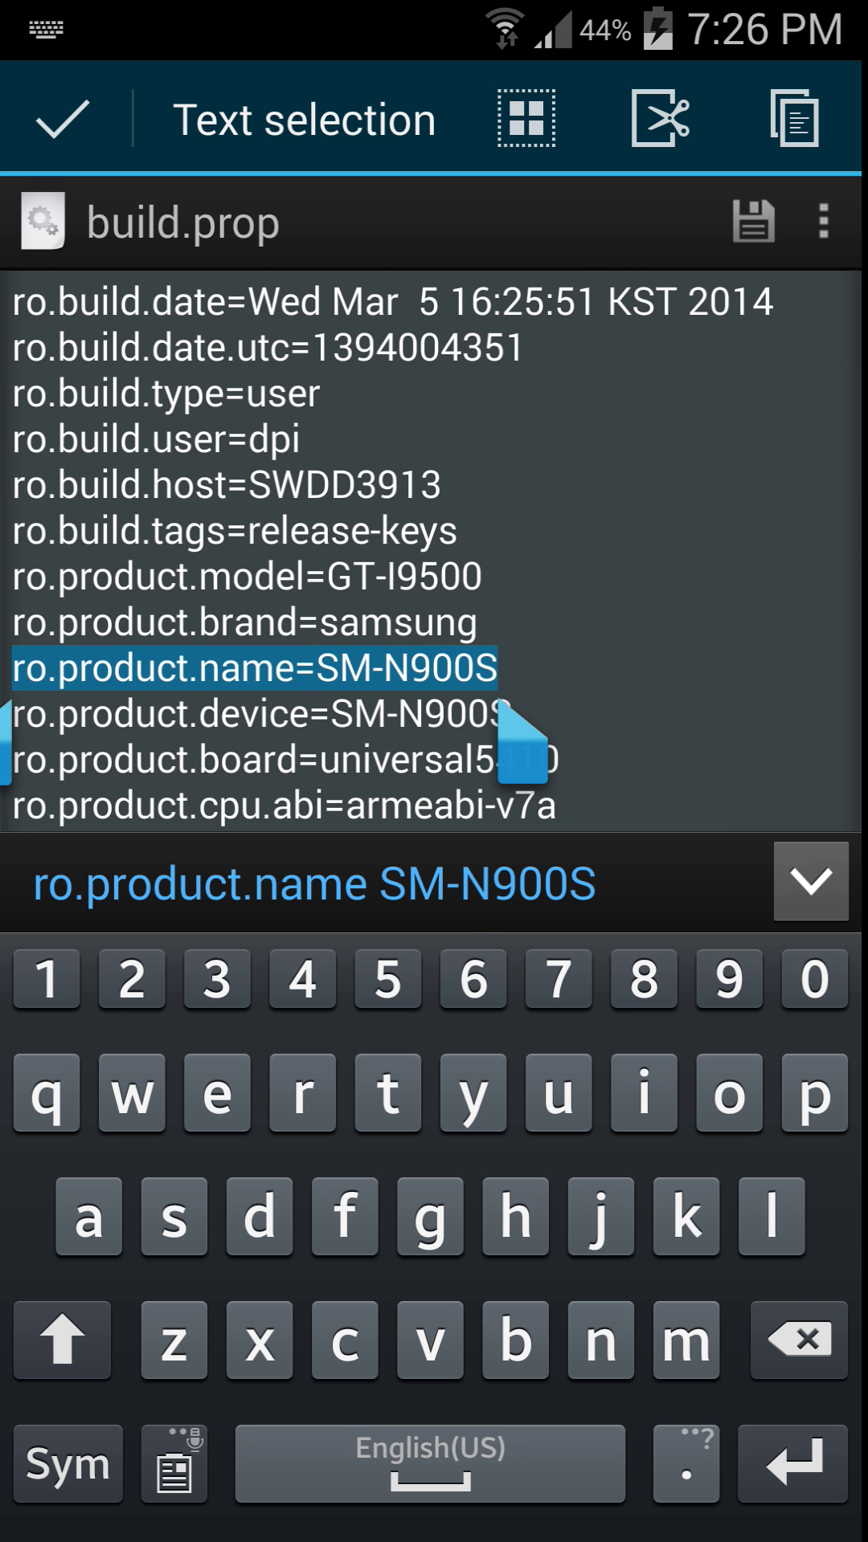
key("alt+Tab")
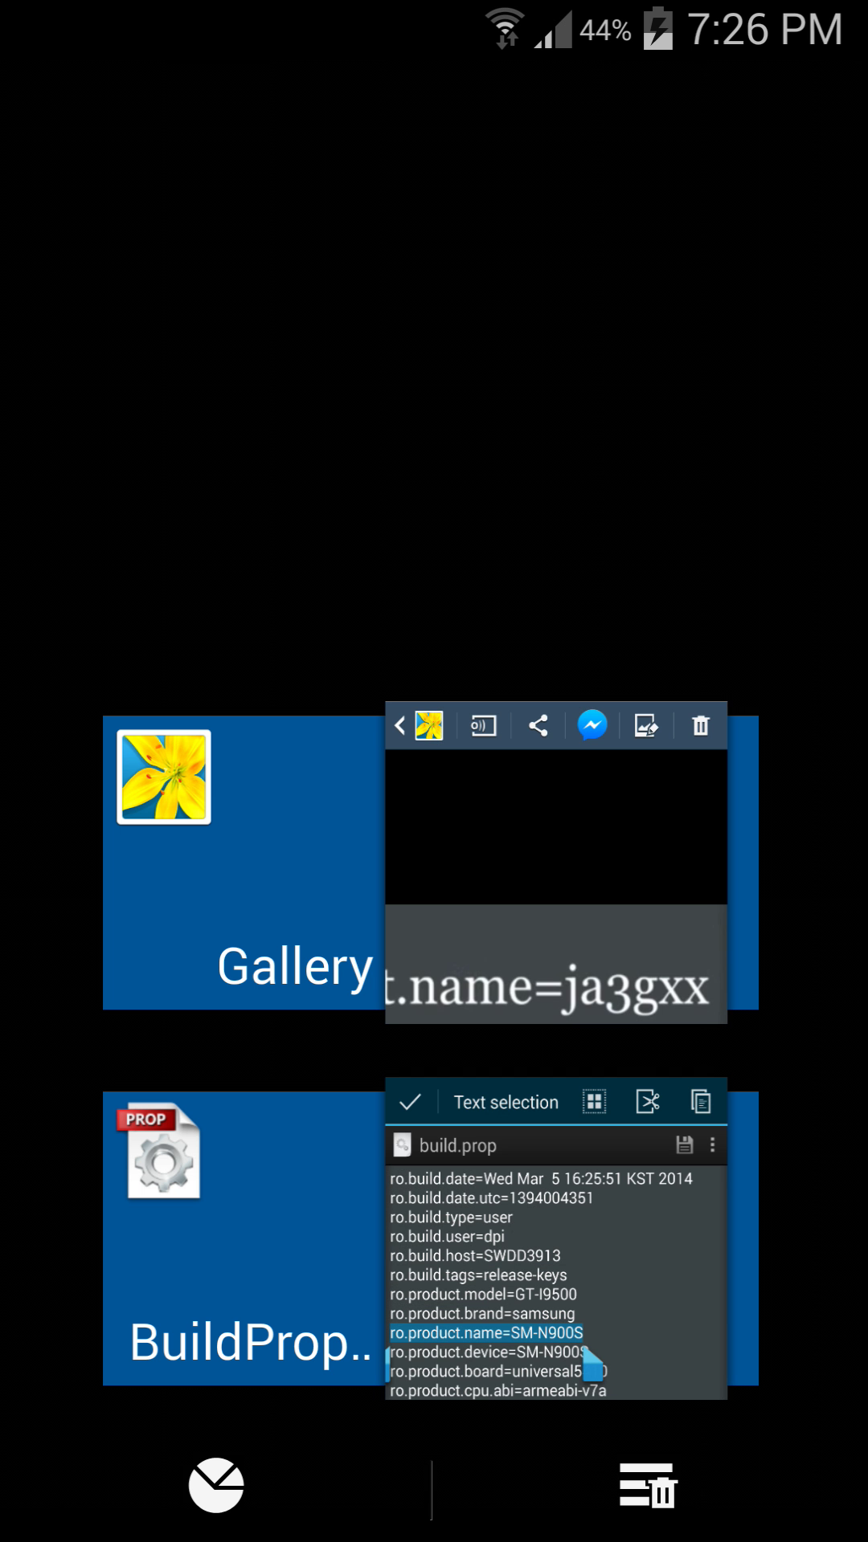
left_click(555, 860)
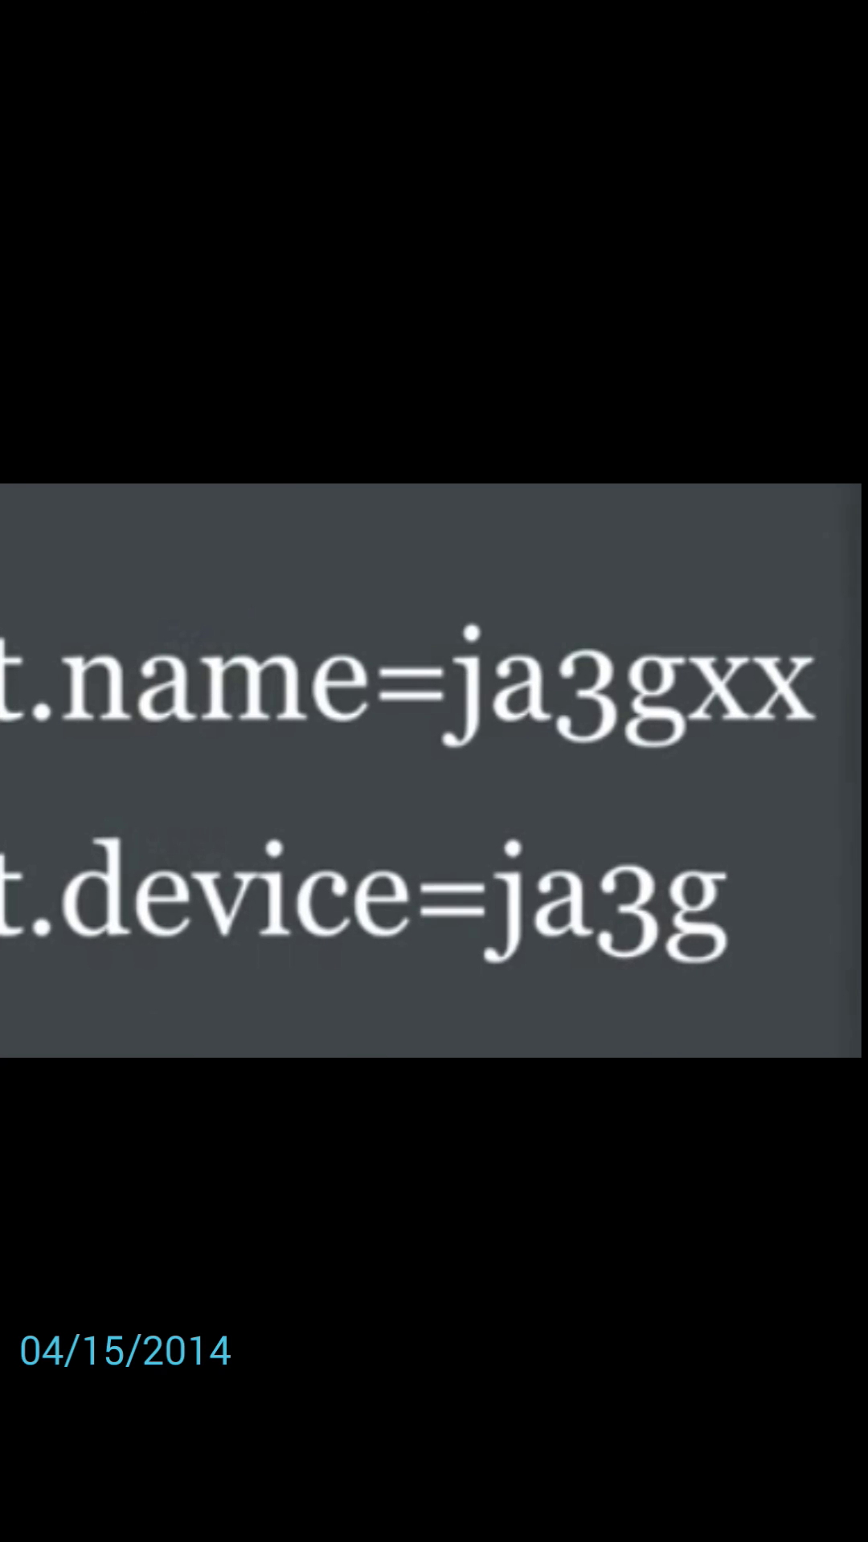
Step: Switch from Gallery back to the build.prop editor through recent apps
key("alt+Tab")
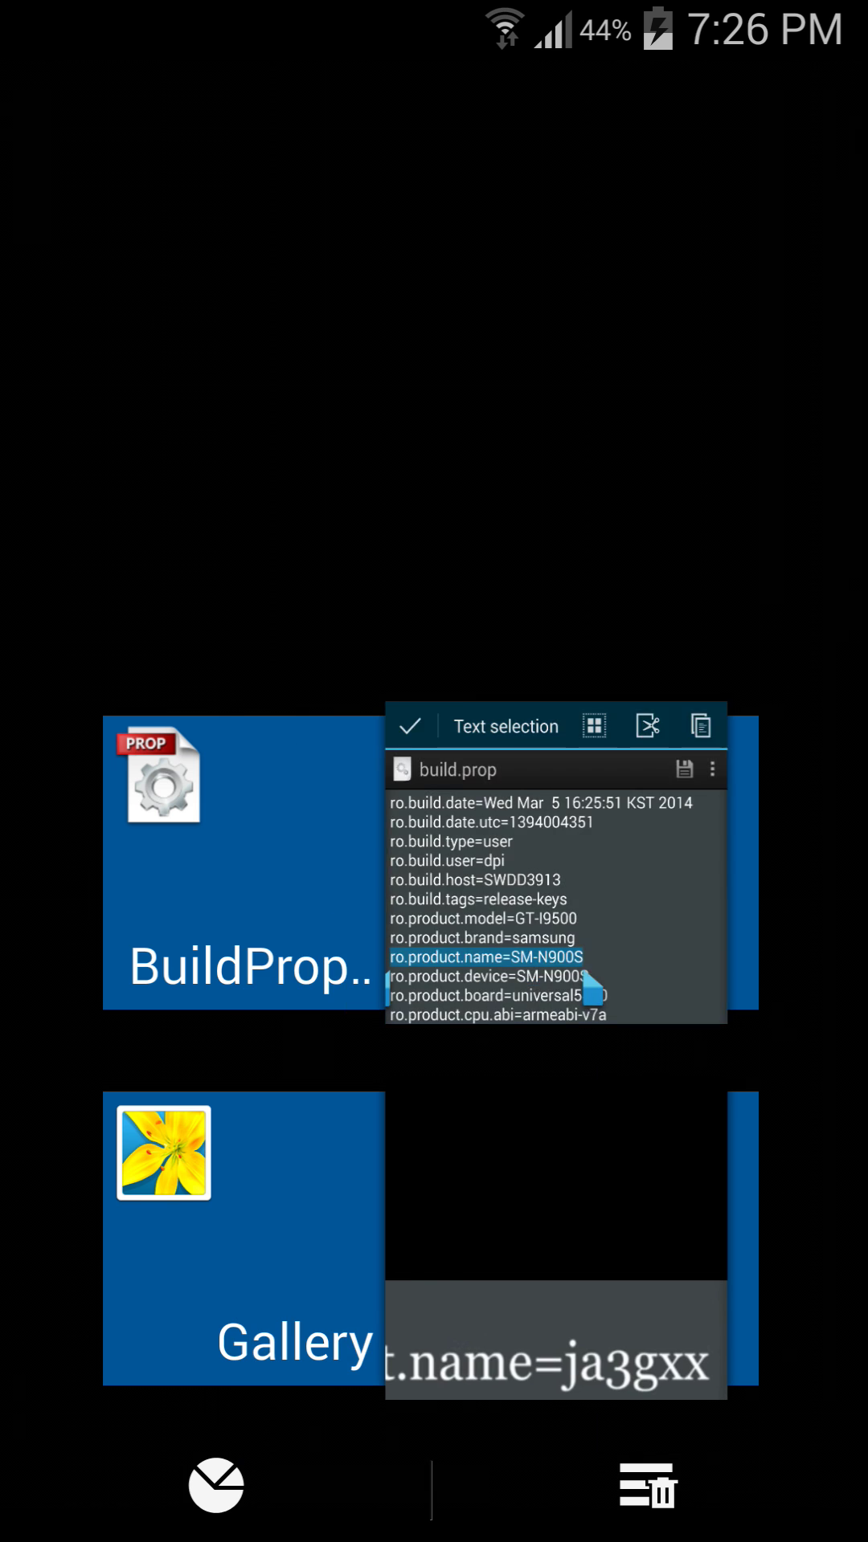
left_click(556, 863)
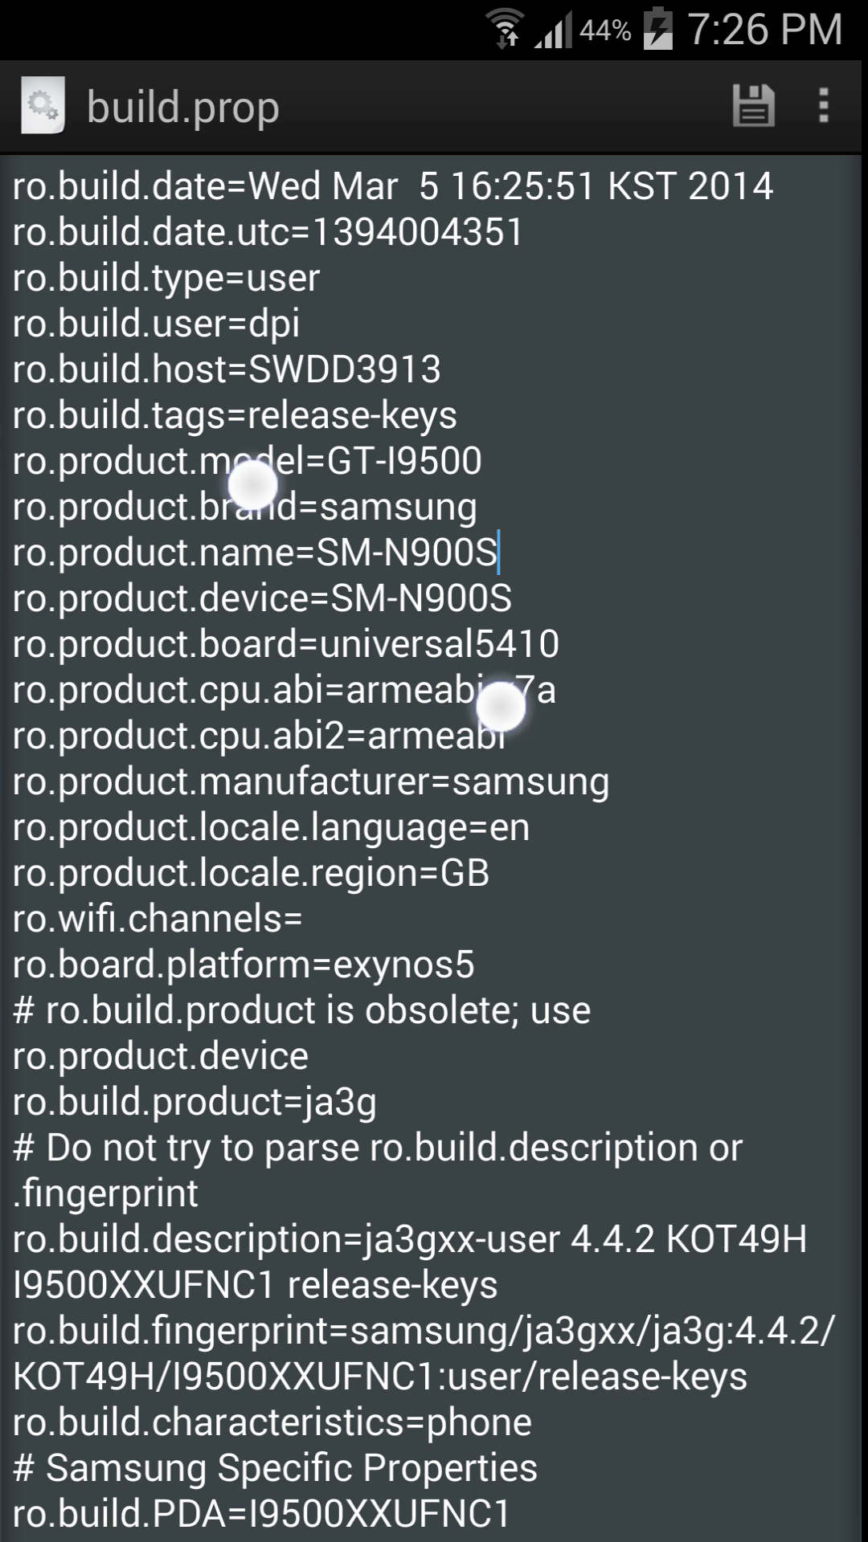
Step: Scroll through build.prop's product lines and tap into the text for editing
left_click_drag(500, 707, 499, 1021)
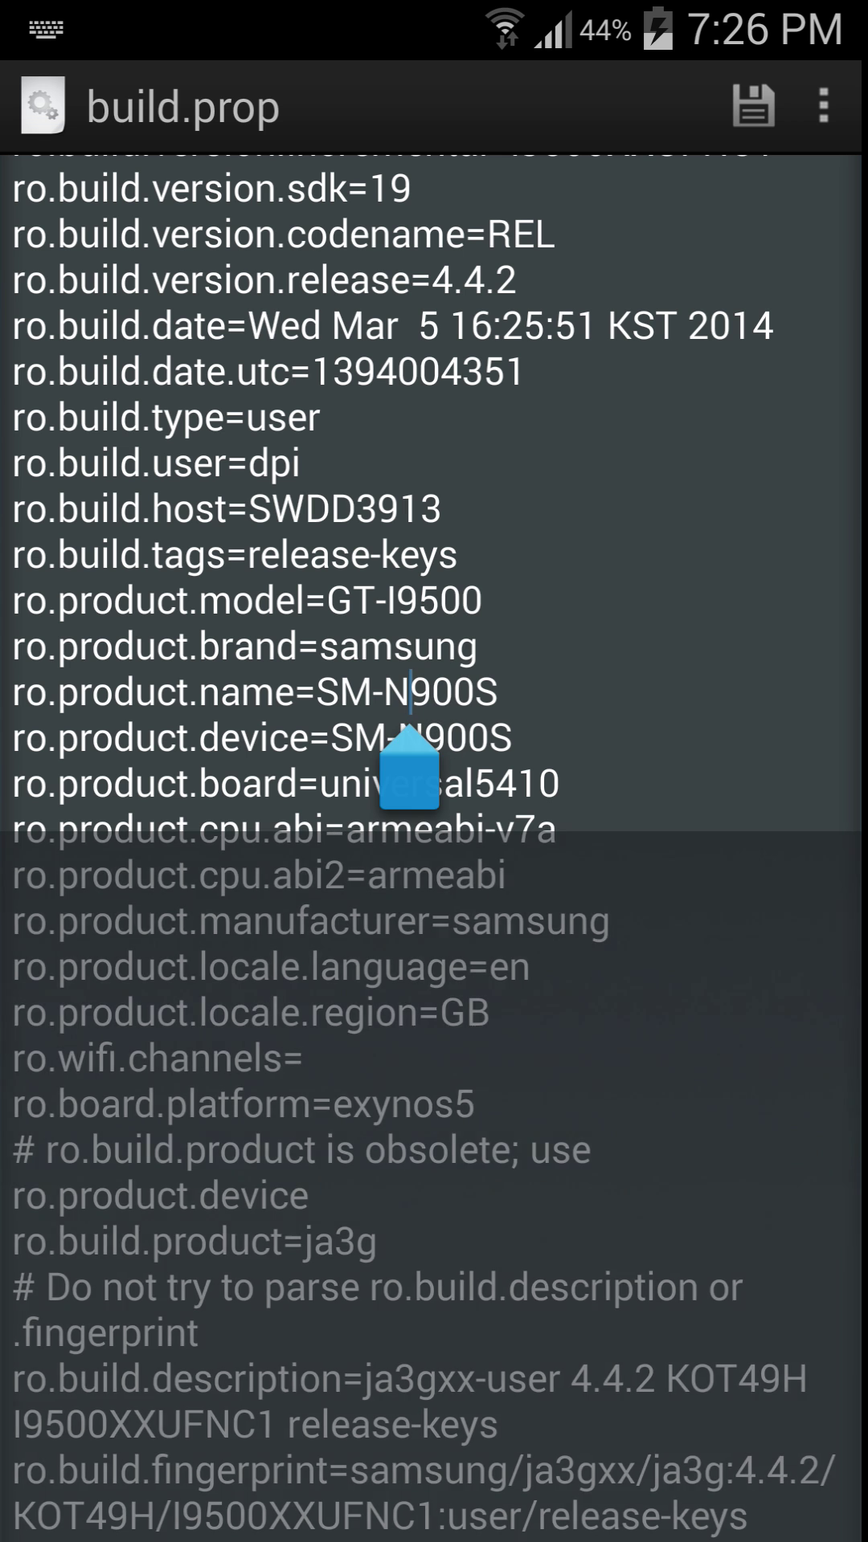
left_click(816, 589)
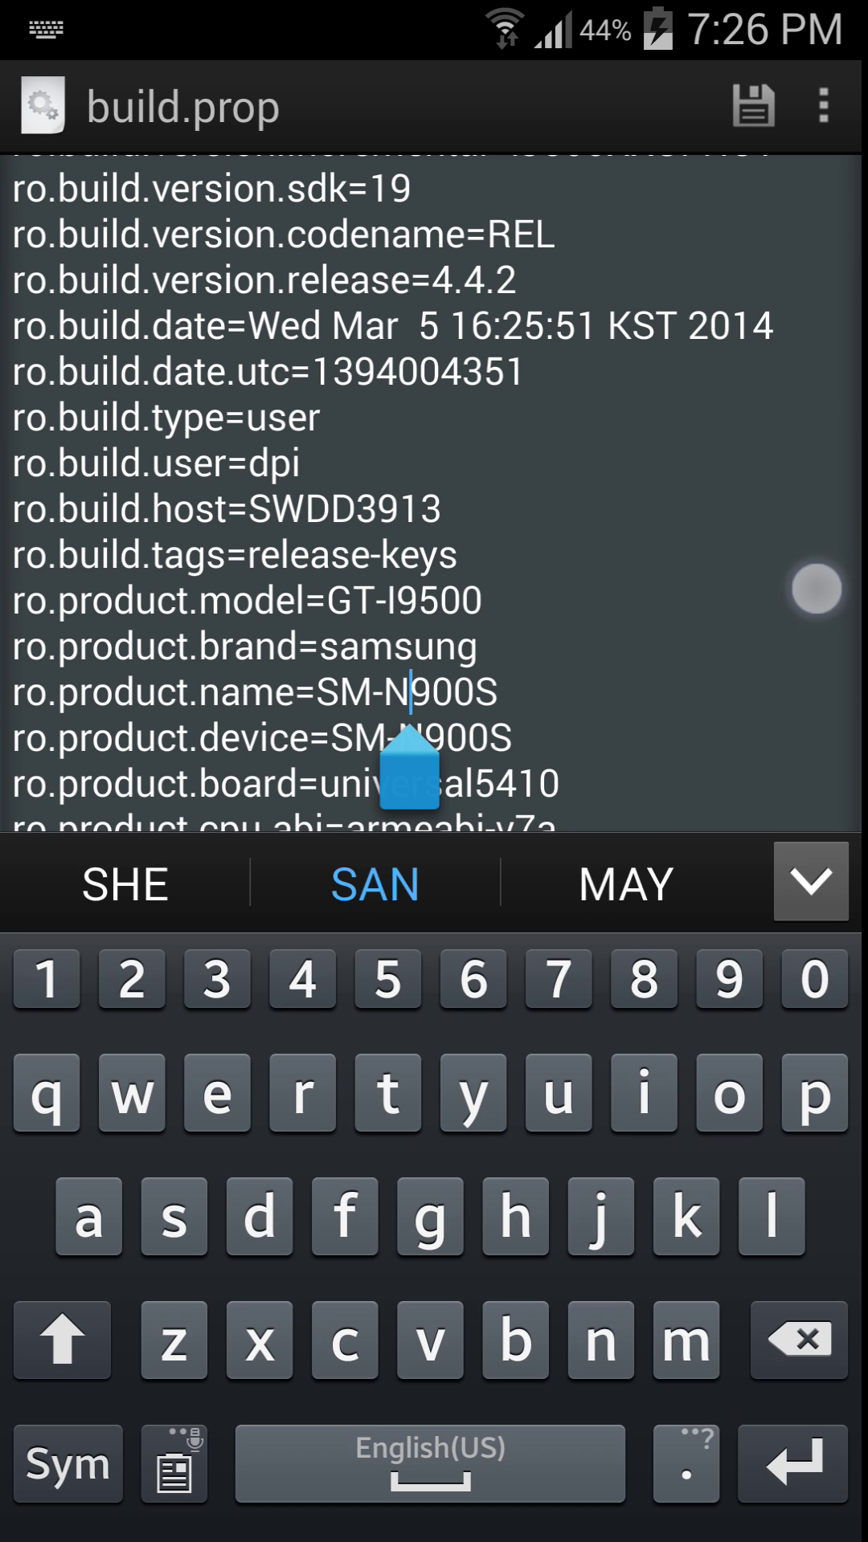
left_click_drag(742, 684, 788, 446)
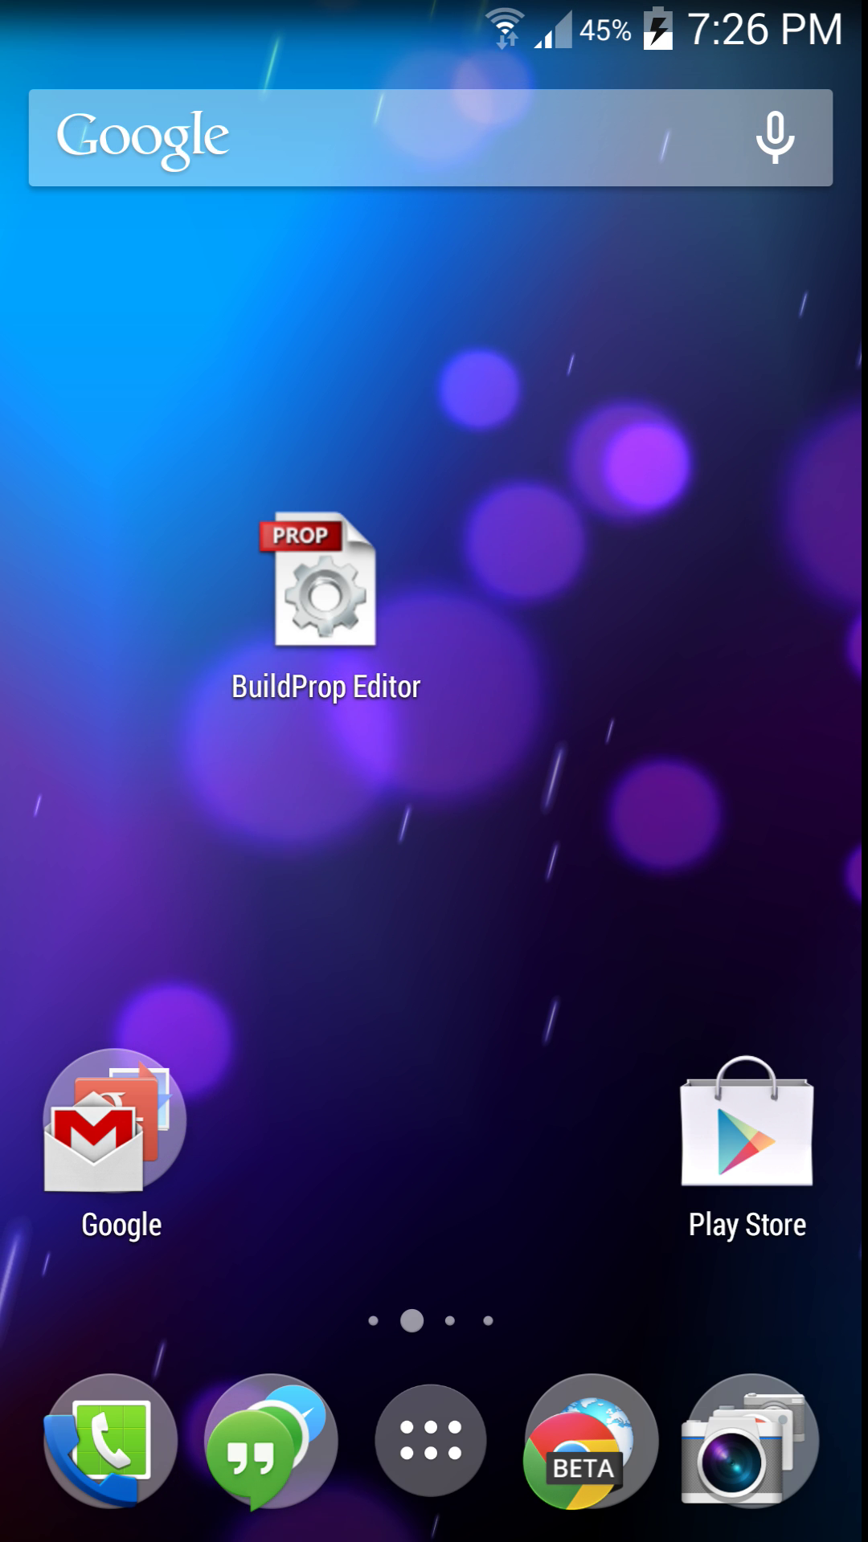
Step: Remove the BuildProp Editor shortcut from the home screen and switch home pages
left_click_drag(334, 562, 441, 233)
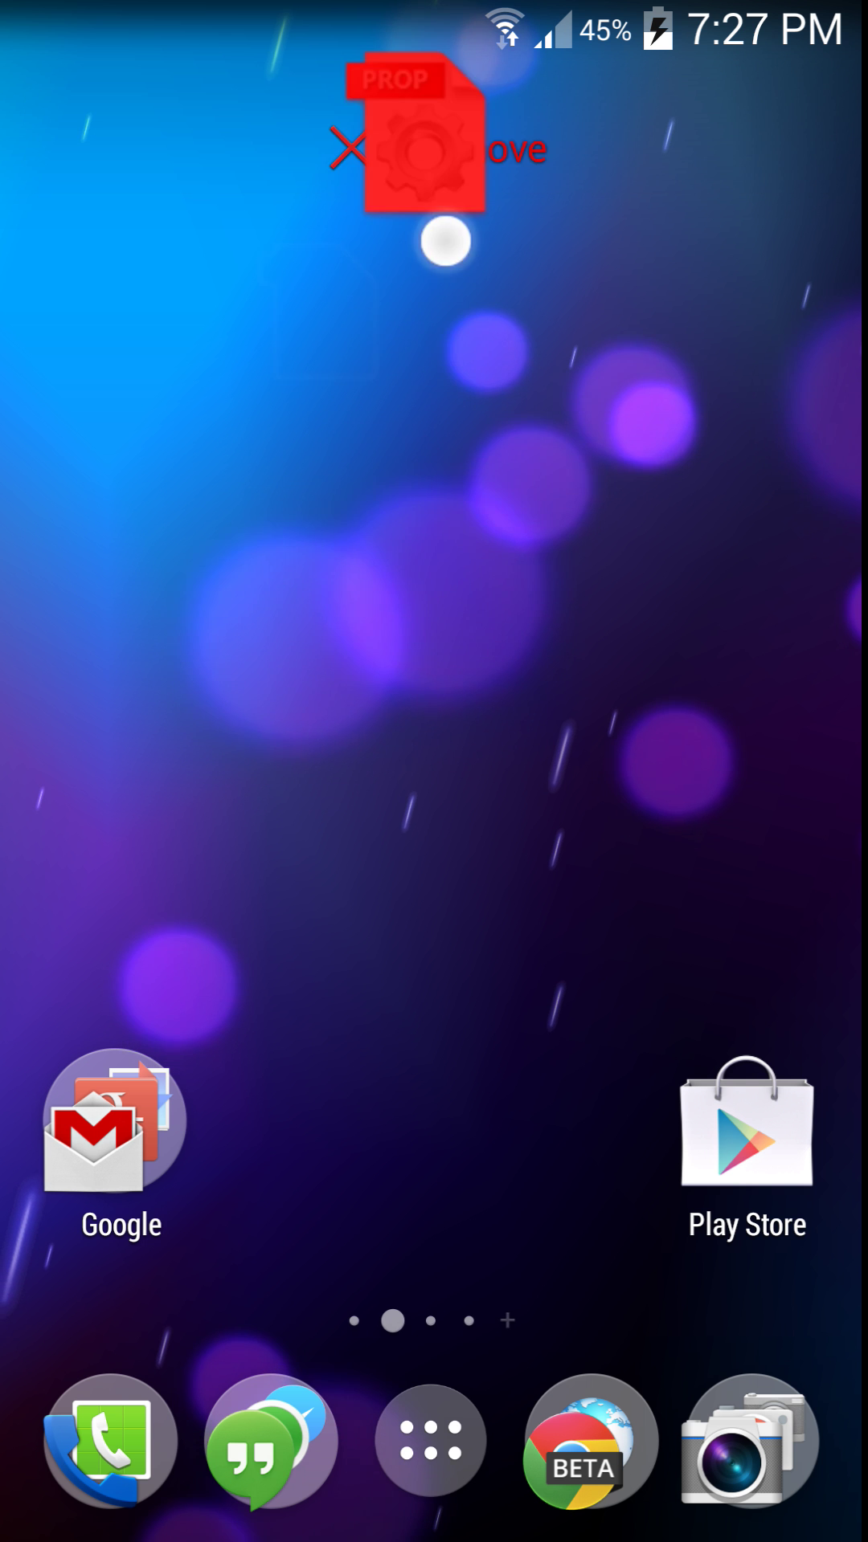
left_click_drag(396, 654, 75, 451)
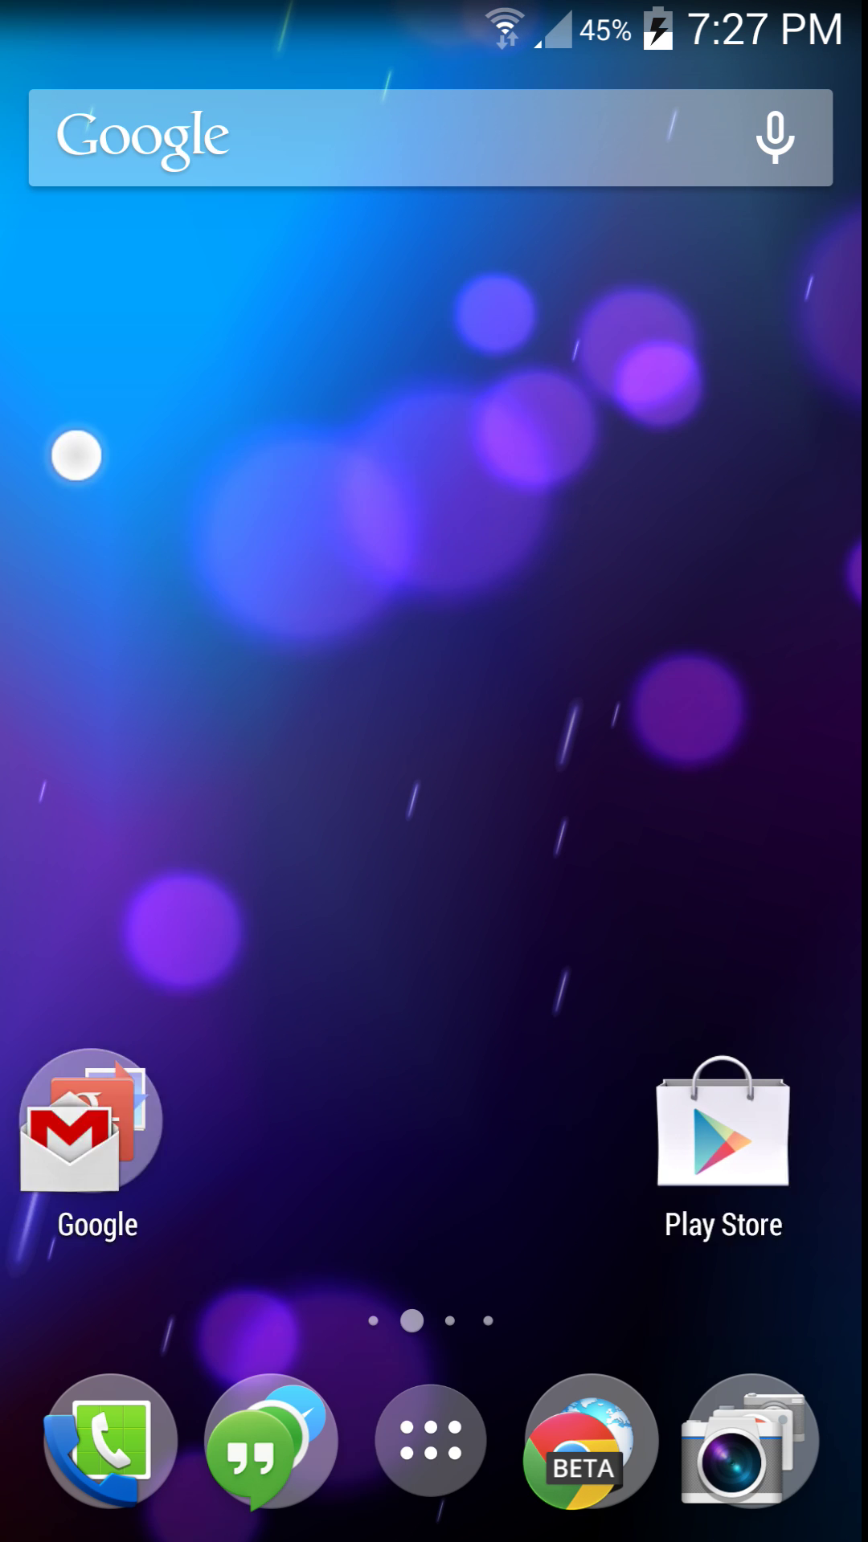
mouse_move(640, 801)
left_mouse_down()
mouse_move(527, 800)
mouse_move(702, 740)
left_mouse_up()
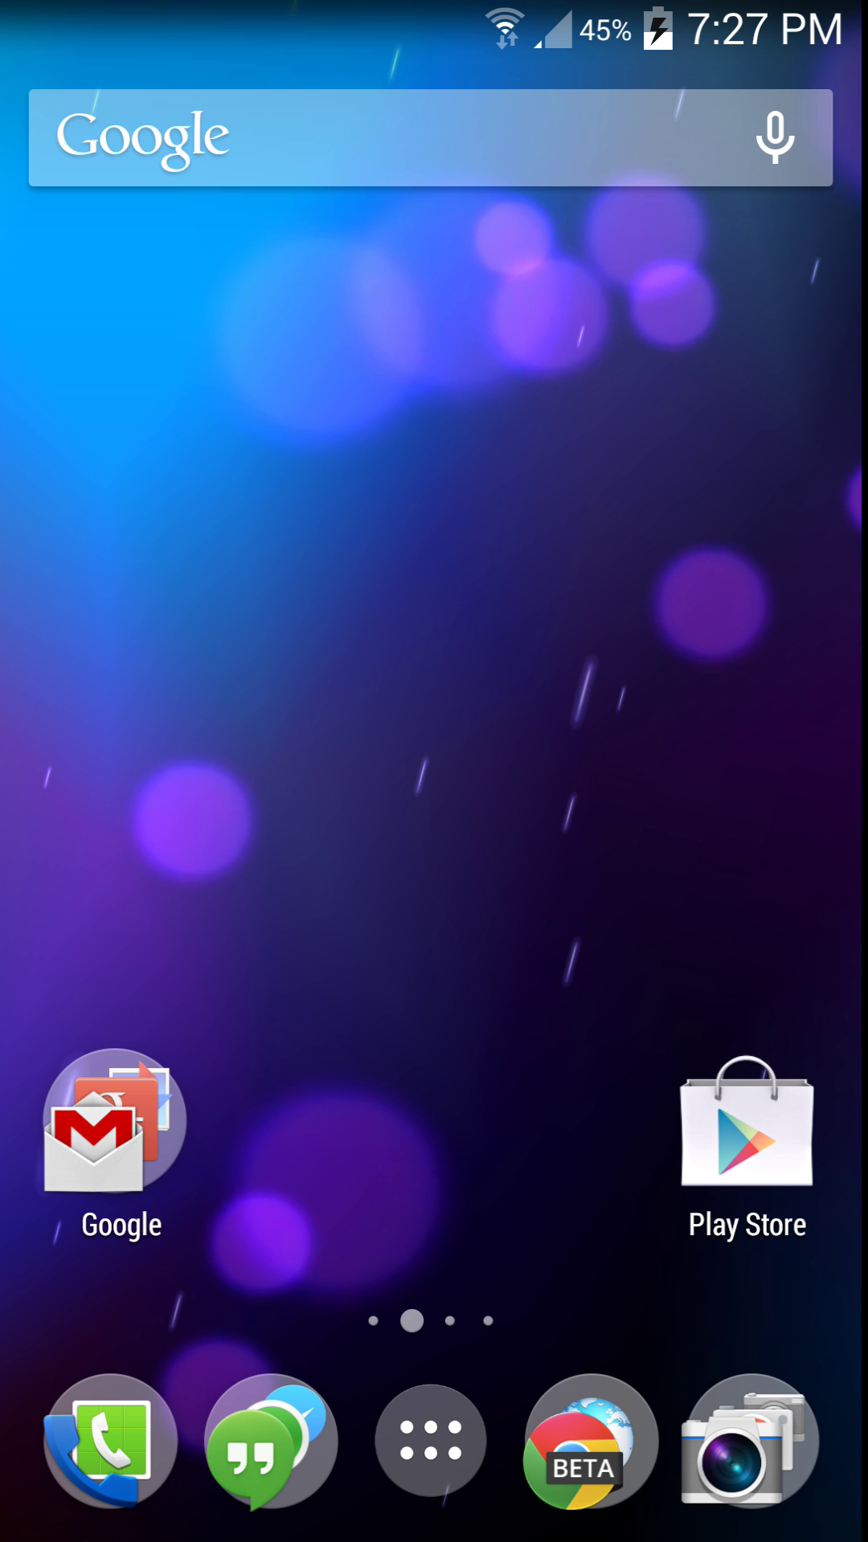
Step: Pull down the notification shade, launch S Finder, then return to the home screen
mouse_move(820, 51)
left_mouse_down()
mouse_move(822, 446)
mouse_move(816, 104)
mouse_move(396, 757)
mouse_move(808, 688)
mouse_move(531, 1320)
mouse_move(531, 1511)
left_mouse_up()
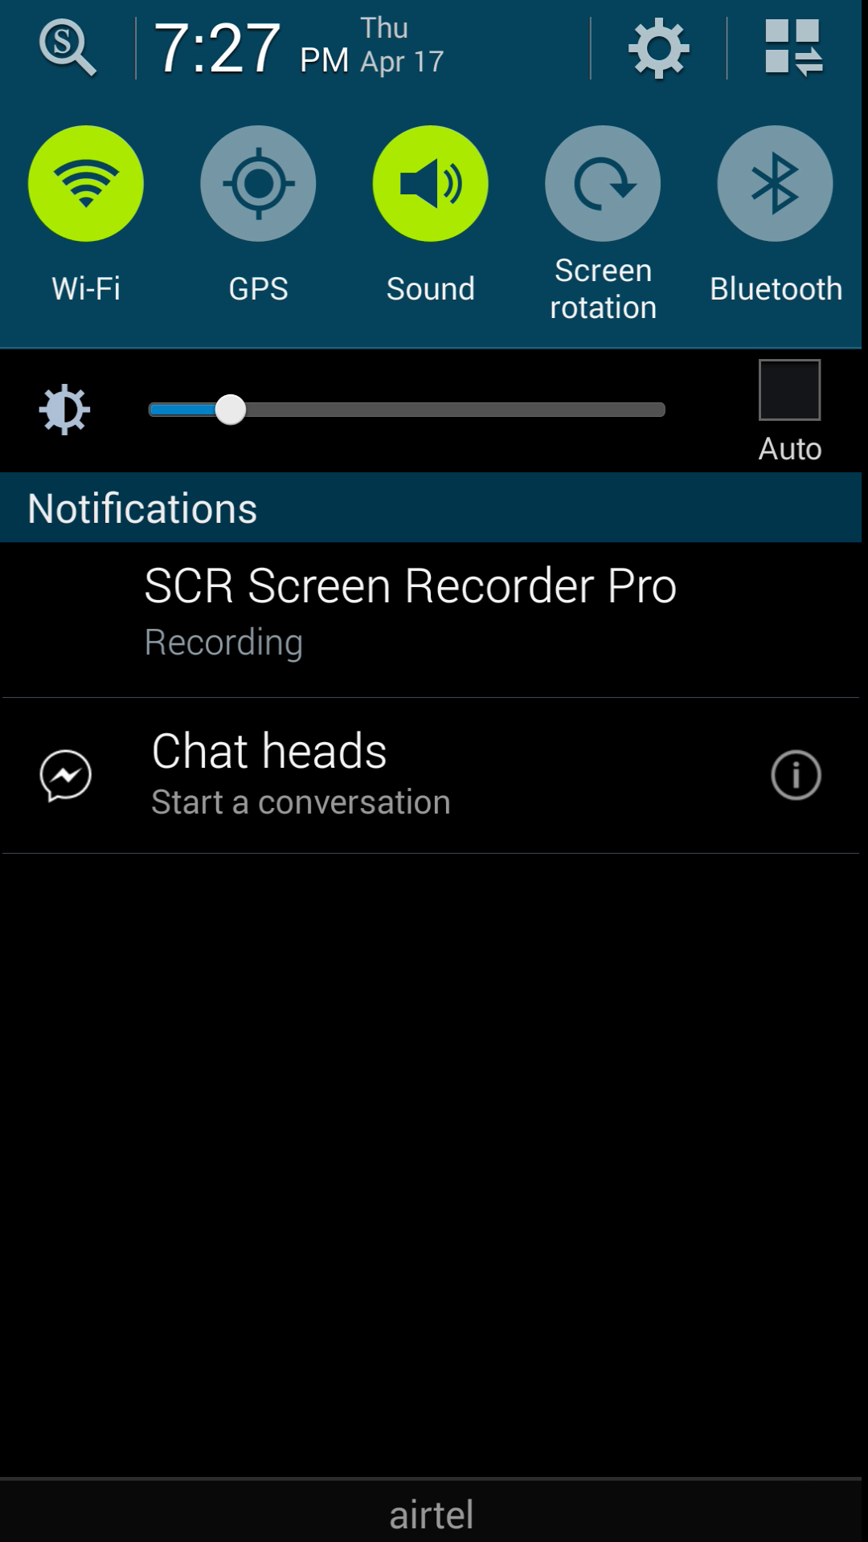
mouse_move(515, 1285)
left_mouse_down()
mouse_move(509, 1081)
mouse_move(388, 1181)
left_mouse_up()
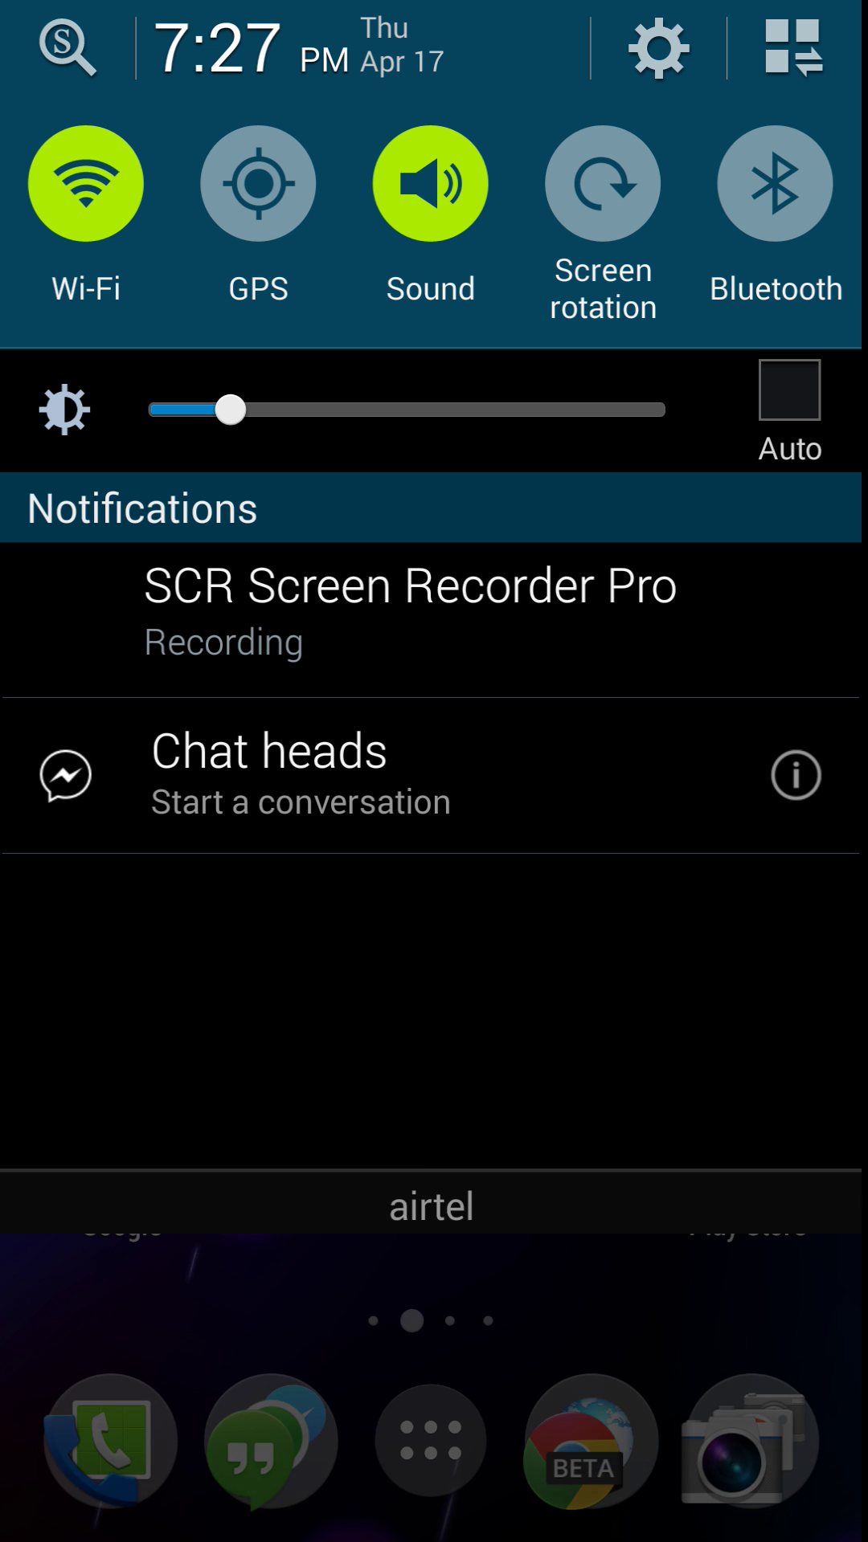
left_click_drag(434, 1510, 434, 322)
left_click_drag(450, 16, 482, 1481)
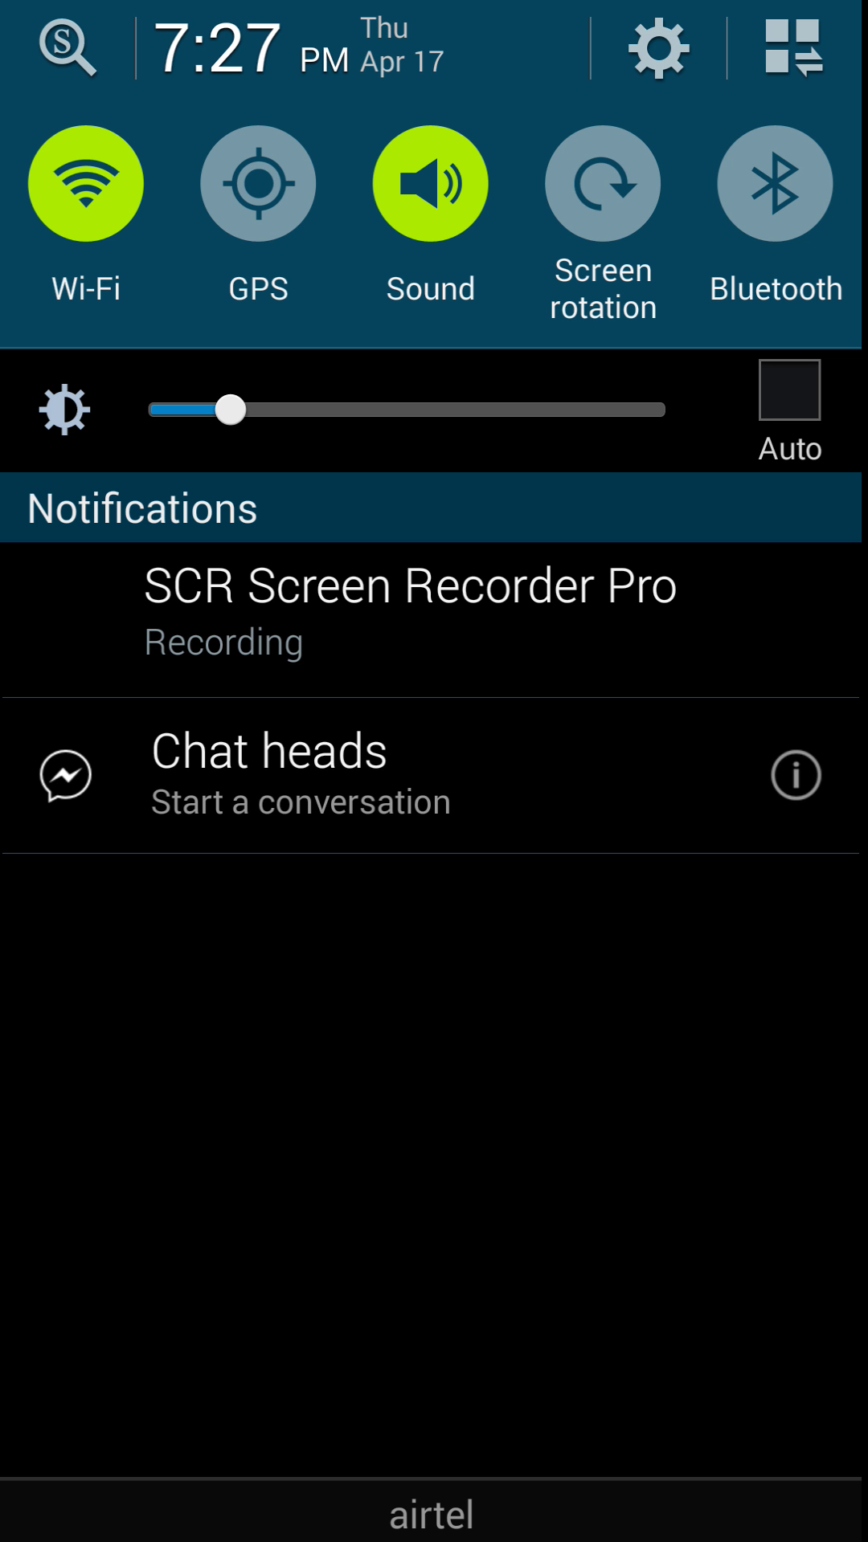
left_click(67, 47)
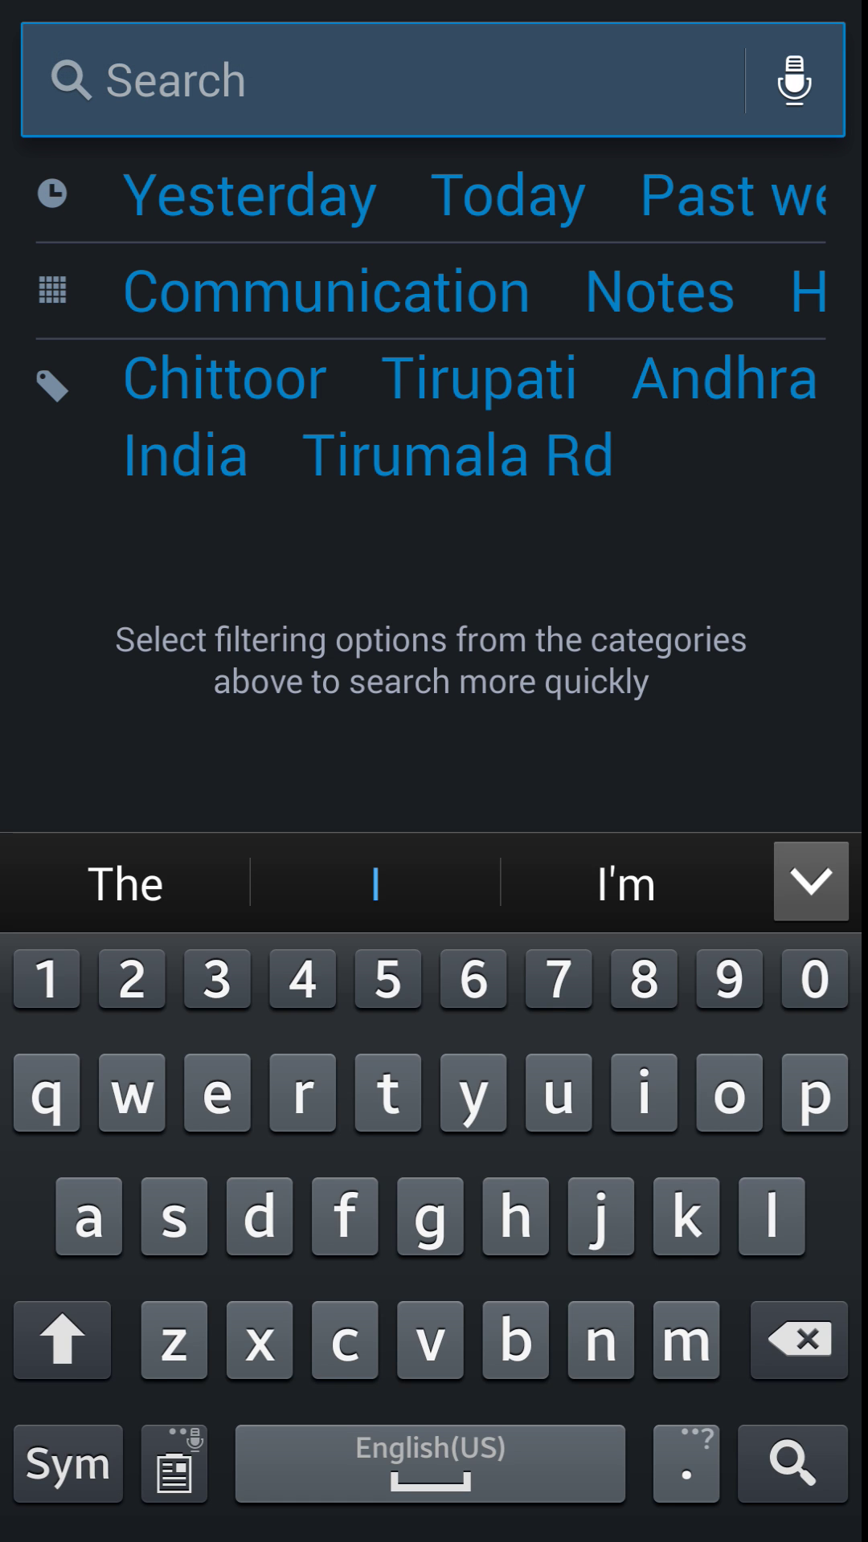
key("Home")
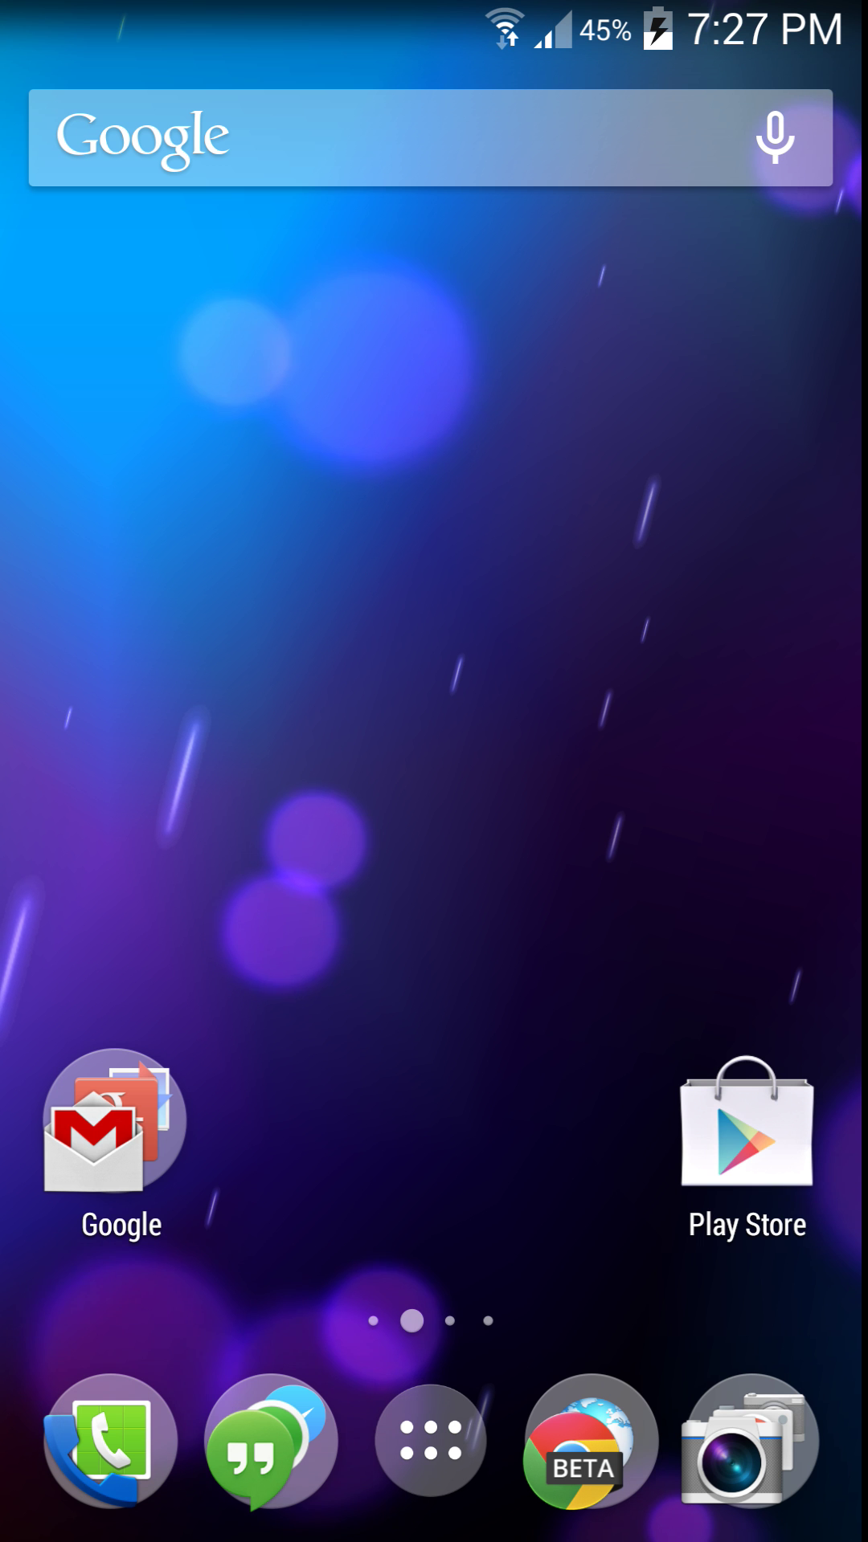
Step: Open the full installed-apps drawer and flip to its next page
left_click_drag(169, 668, 289, 667)
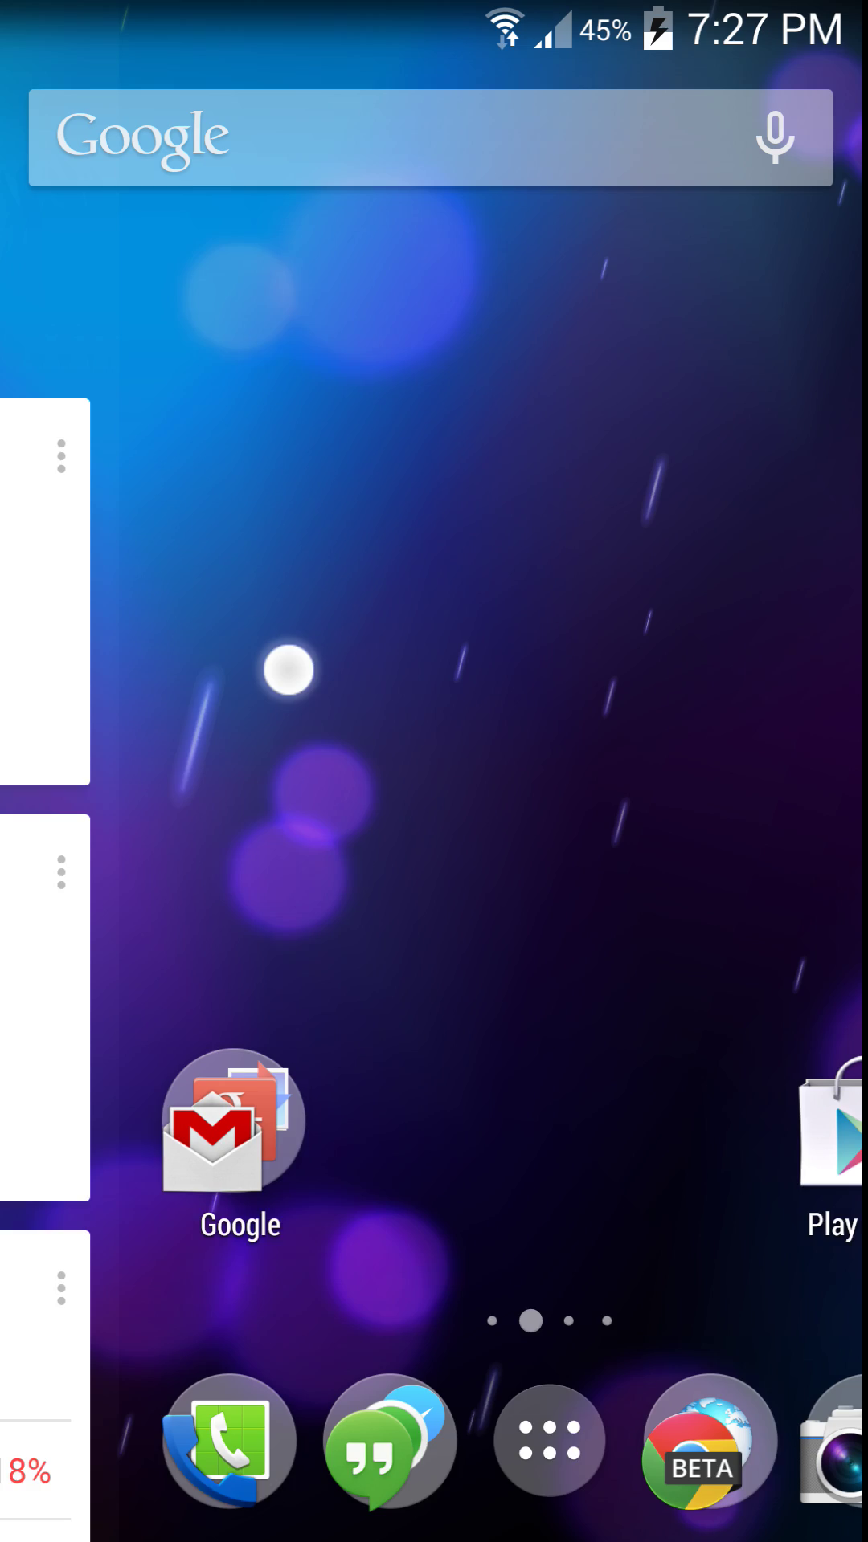
mouse_move(458, 8)
left_mouse_down()
mouse_move(468, 816)
mouse_move(483, 834)
mouse_move(468, 733)
mouse_move(466, 401)
left_mouse_up()
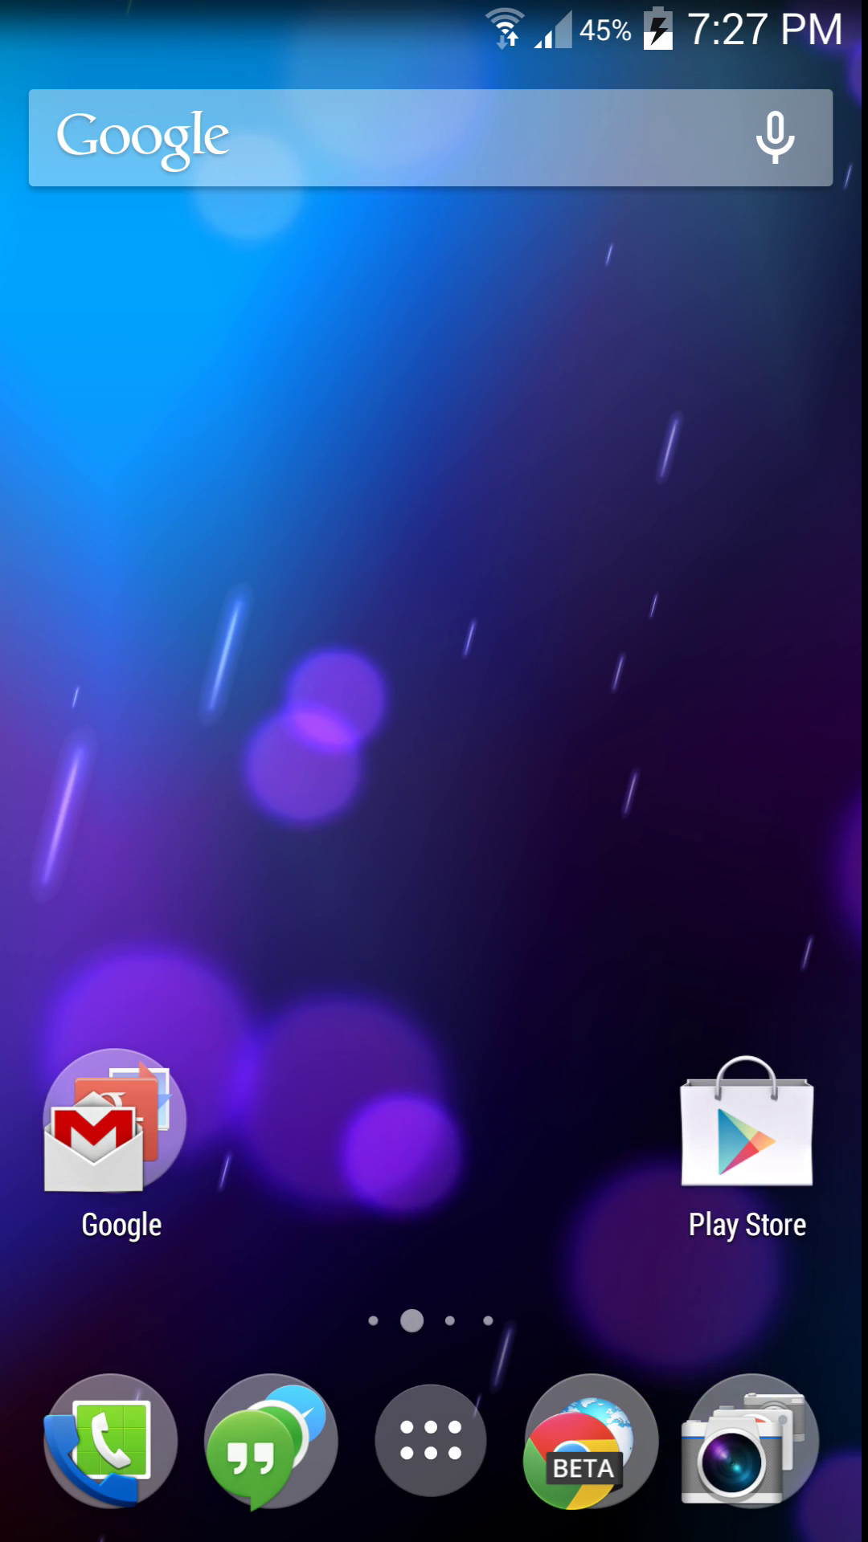
left_click(430, 1440)
mouse_move(642, 1470)
left_mouse_down()
mouse_move(257, 1468)
mouse_move(221, 1418)
mouse_move(241, 1462)
left_mouse_up()
Step: Launch Root Explorer, open Download, and bring up options for GalaxyFinder-1.apk before backing out
left_click(326, 1104)
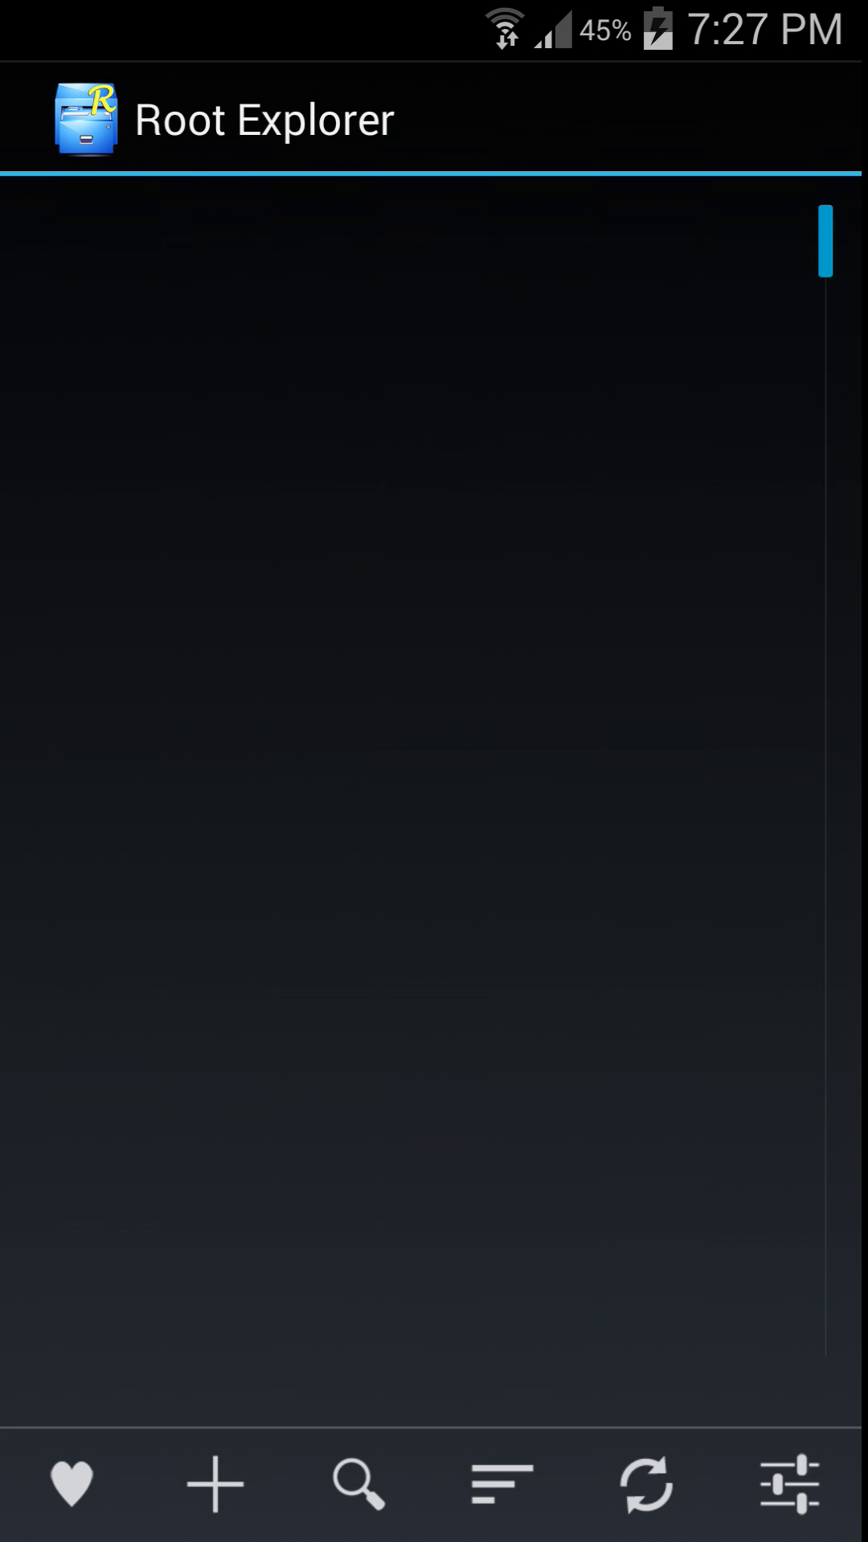
scroll(431, 875, "down", 10)
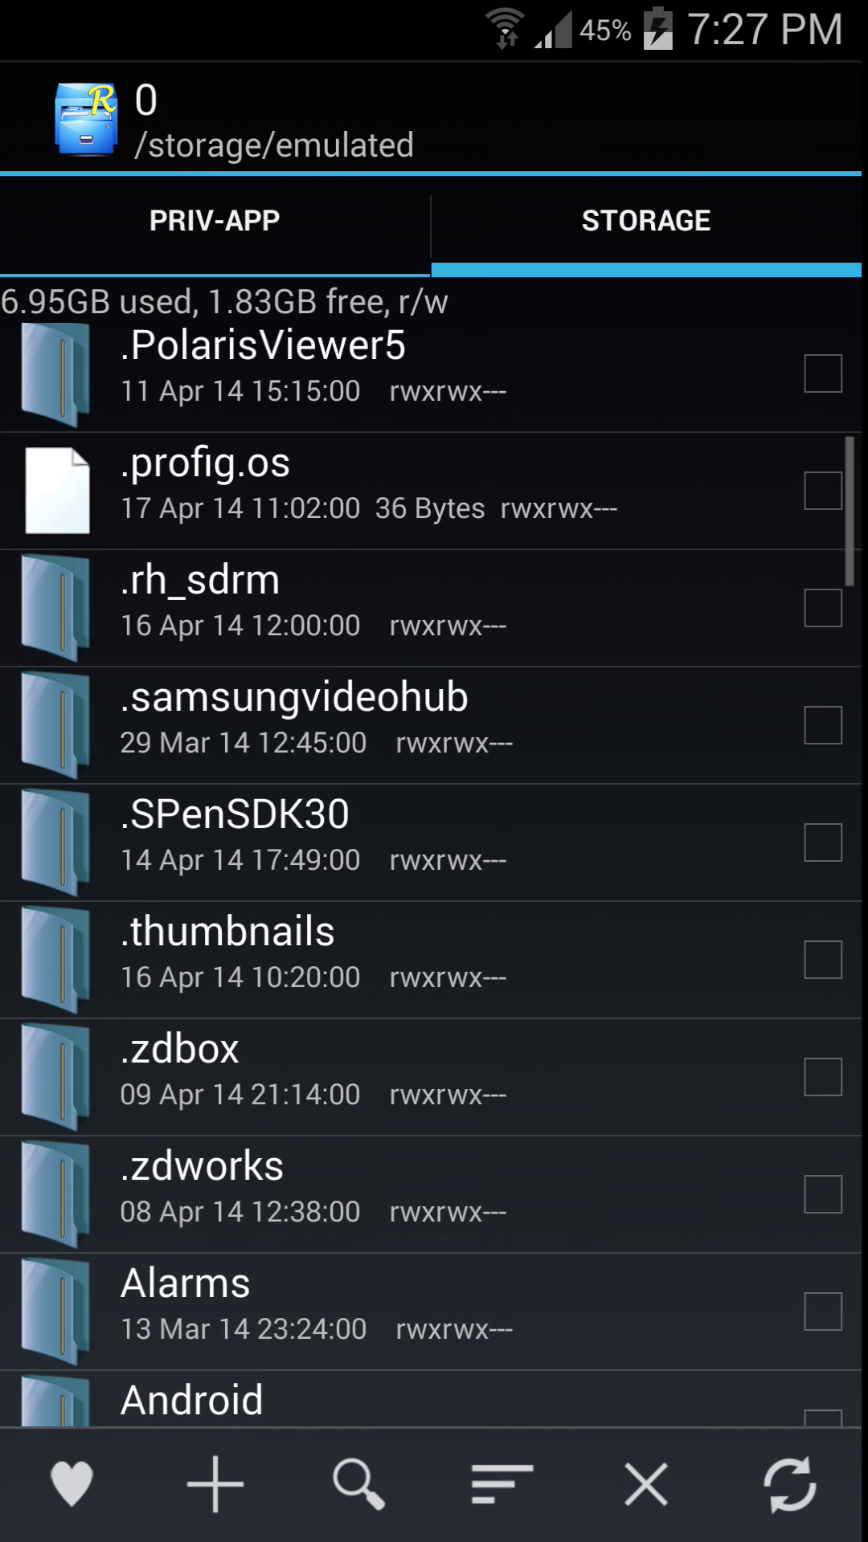
scroll(616, 788, "down", 5)
scroll(782, 637, "down", 5)
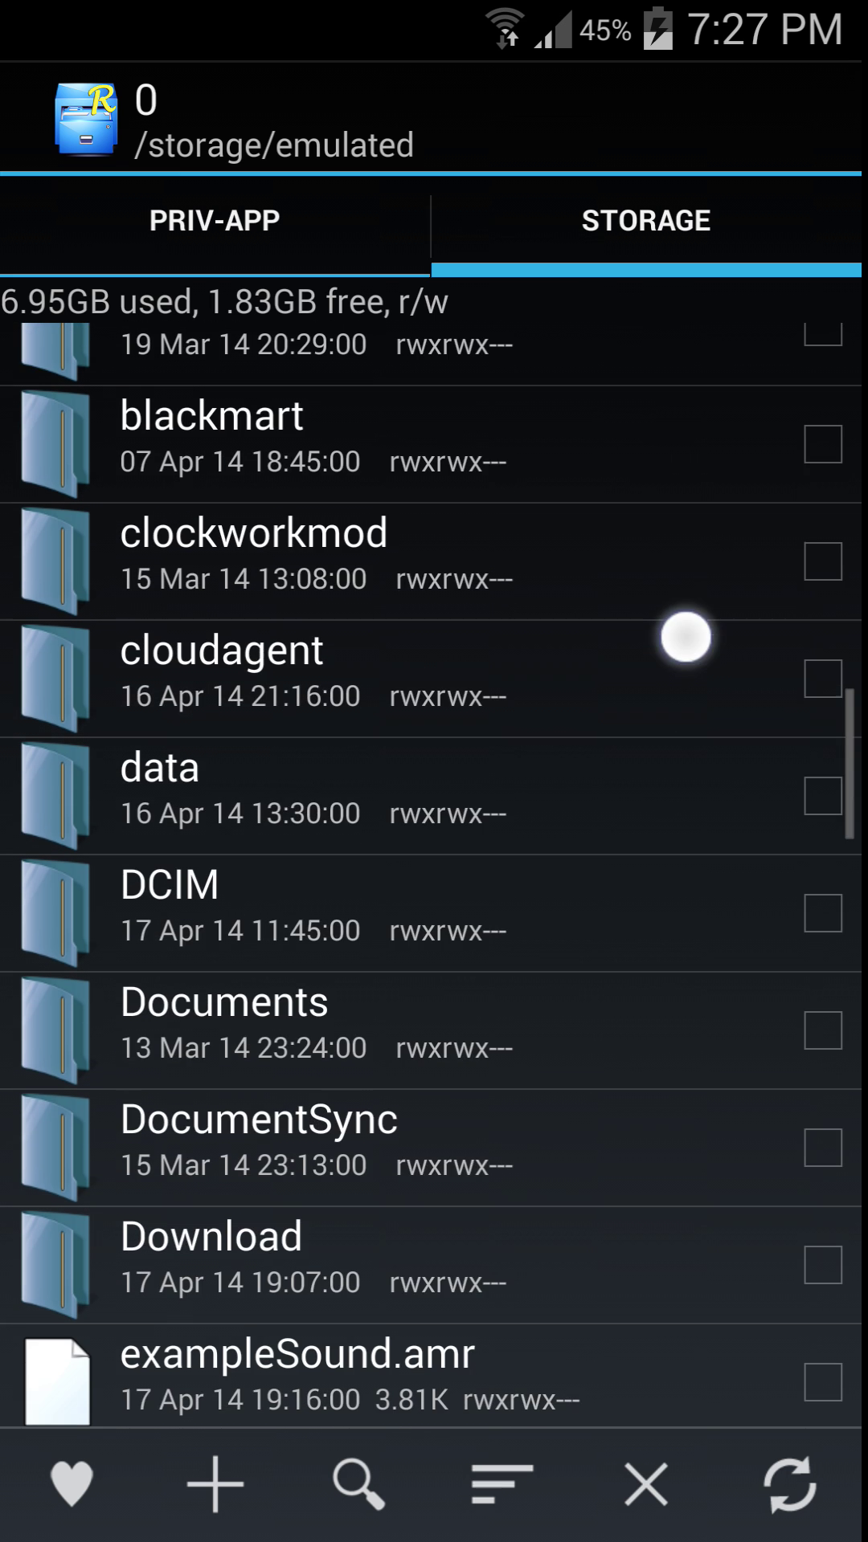
scroll(640, 723, "down", 3)
left_click(482, 936)
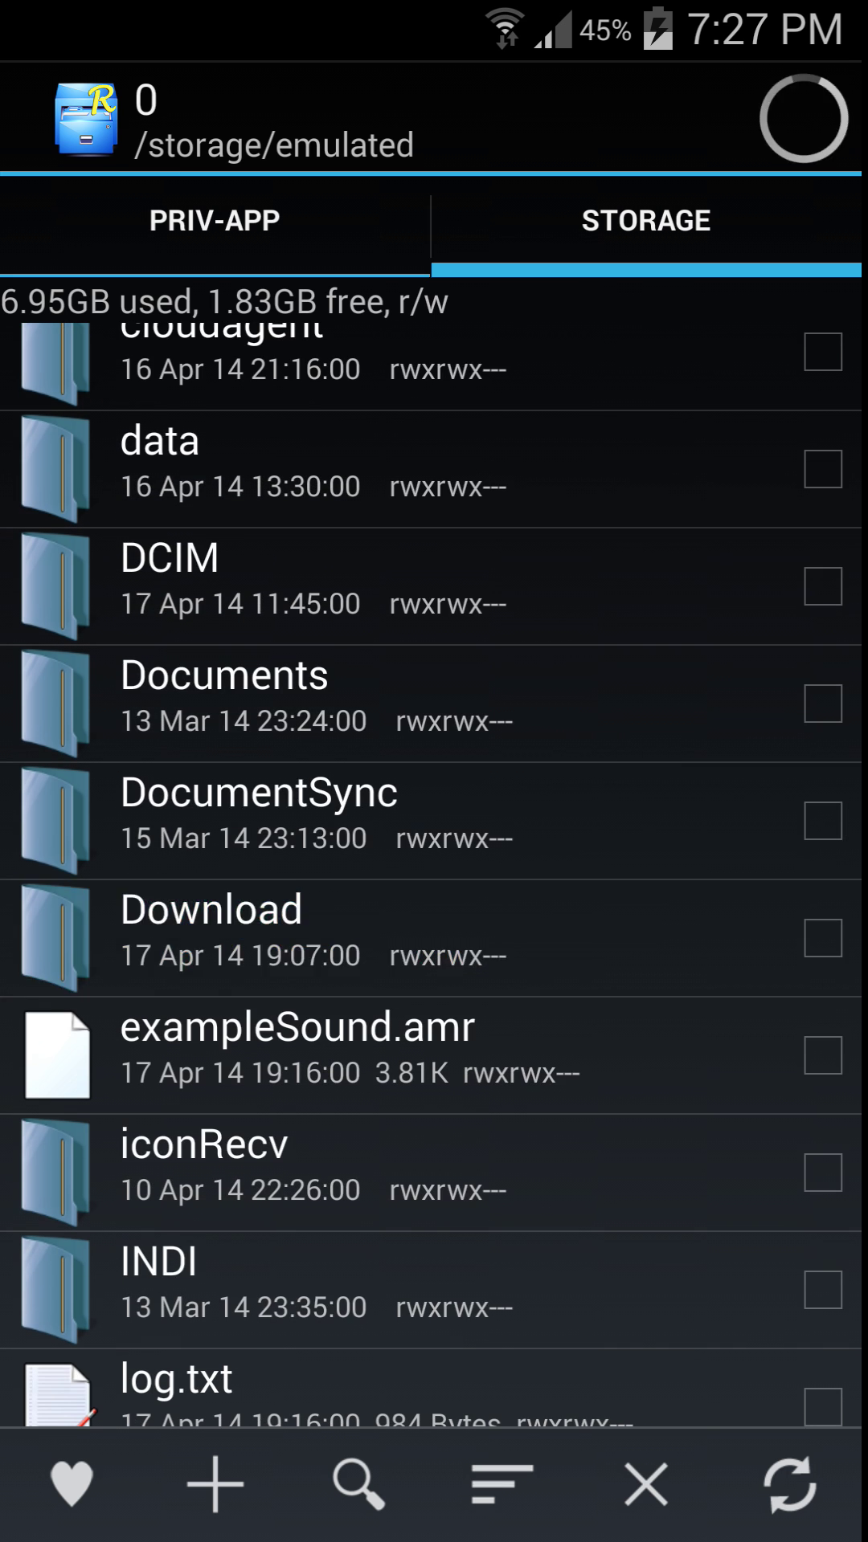
scroll(631, 1078, "down", 10)
scroll(611, 964, "down", 1)
scroll(620, 931, "down", 4)
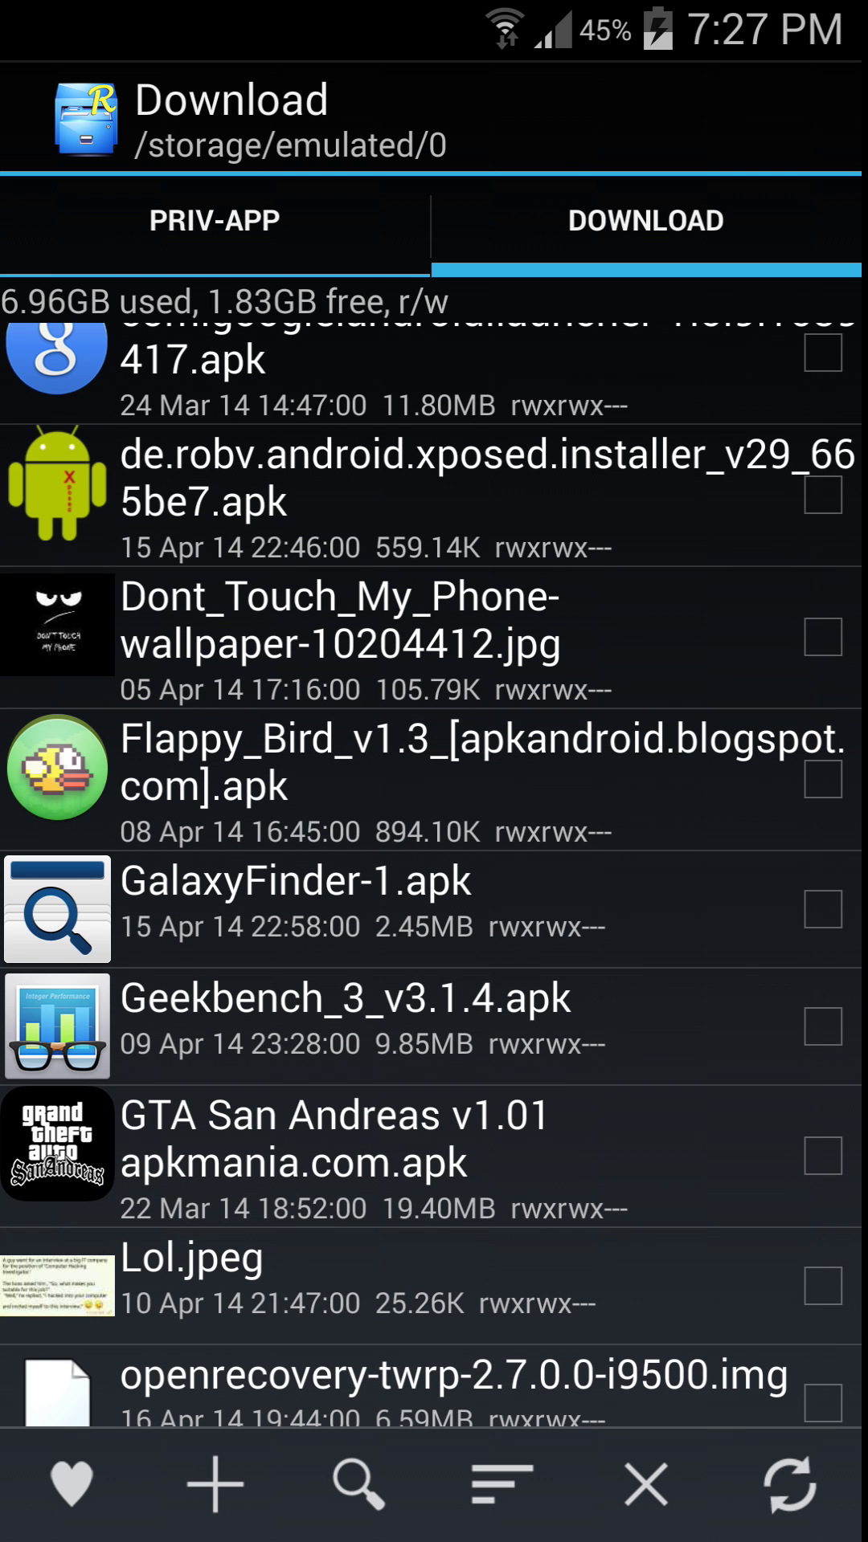
left_click(417, 902)
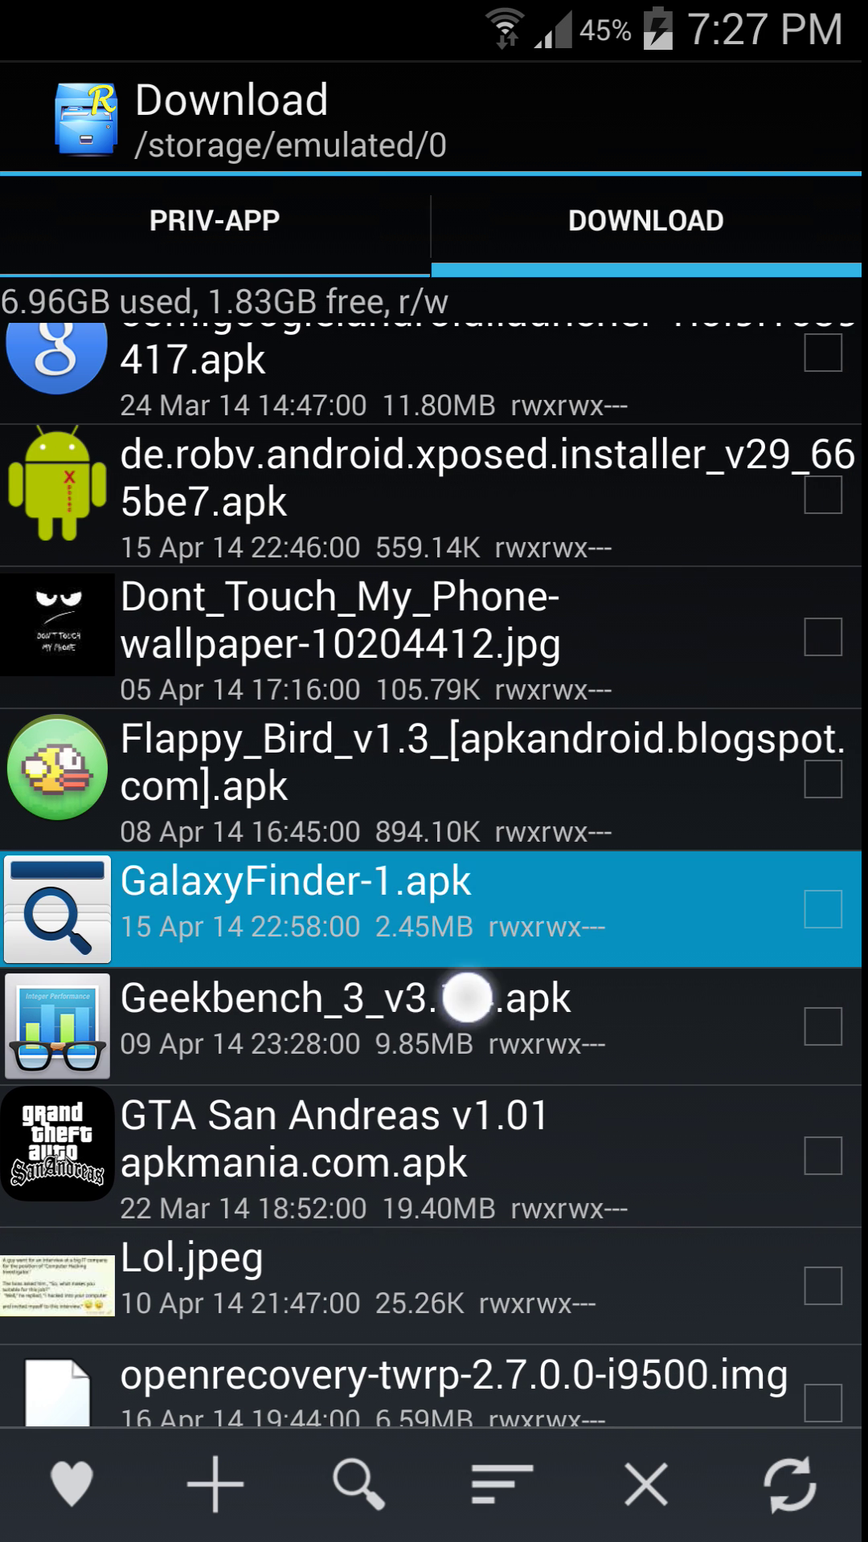
key("Escape")
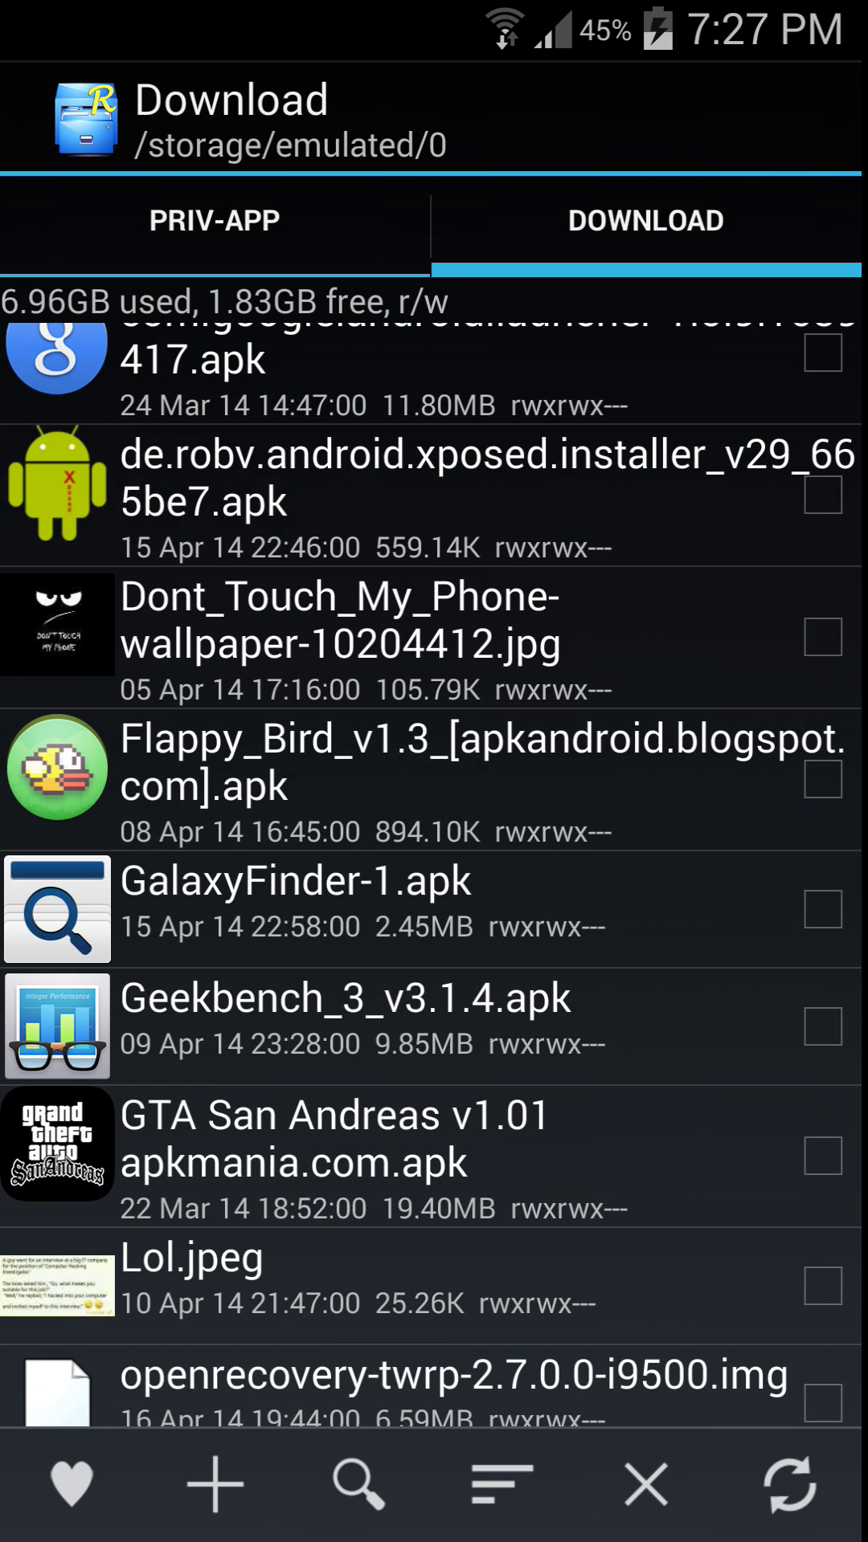
key("Escape")
Step: Browse the priv-app folder, go up to the root directory, and leave Root Explorer
left_click(215, 221)
left_click_drag(559, 990, 530, 1157)
key("Escape")
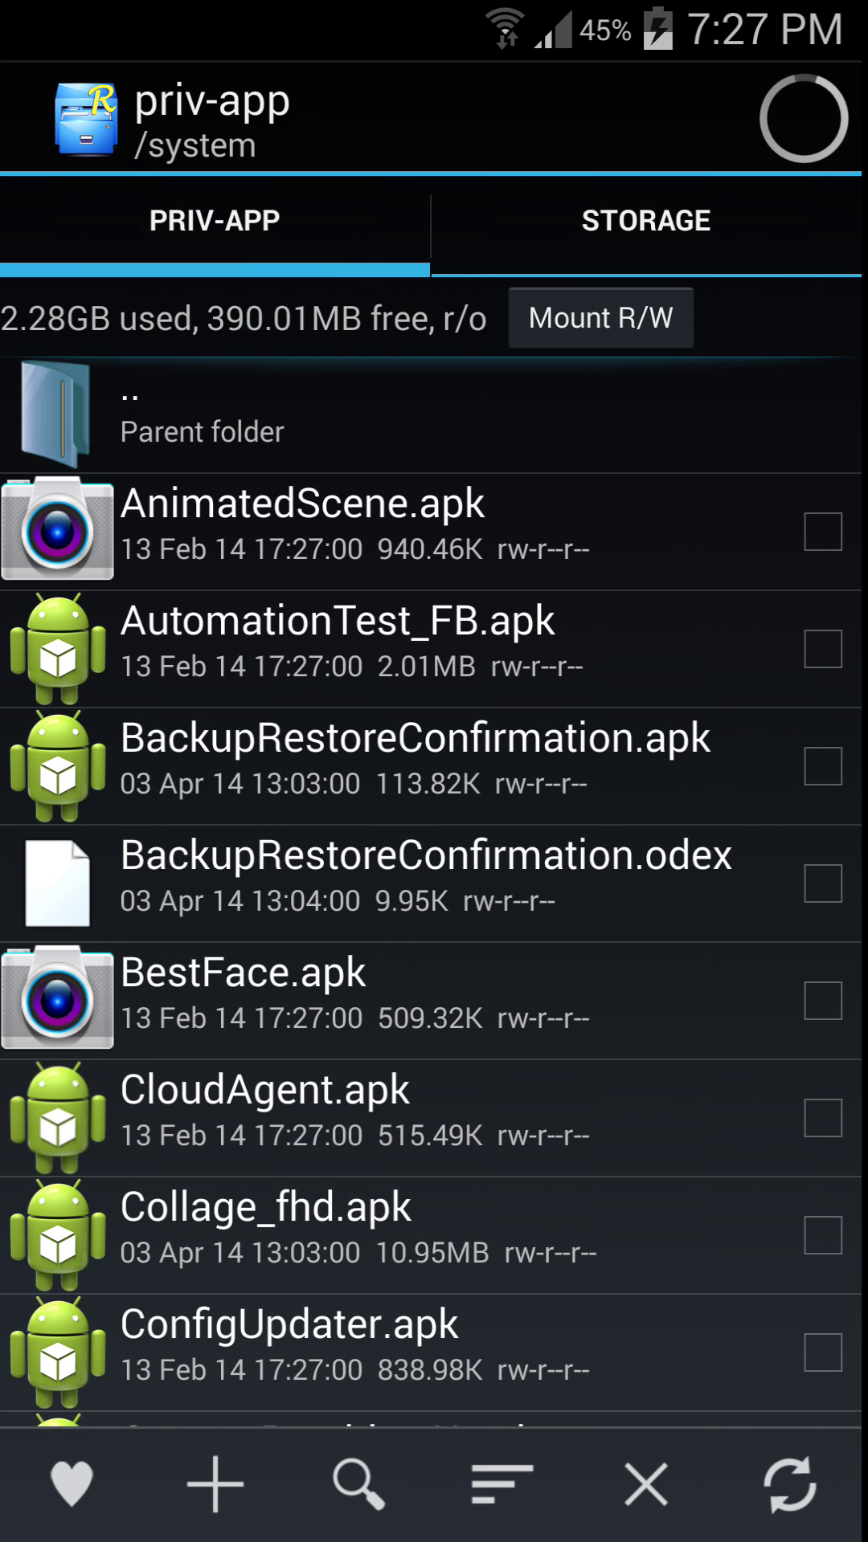
key("Escape")
left_click_drag(522, 752, 515, 1287)
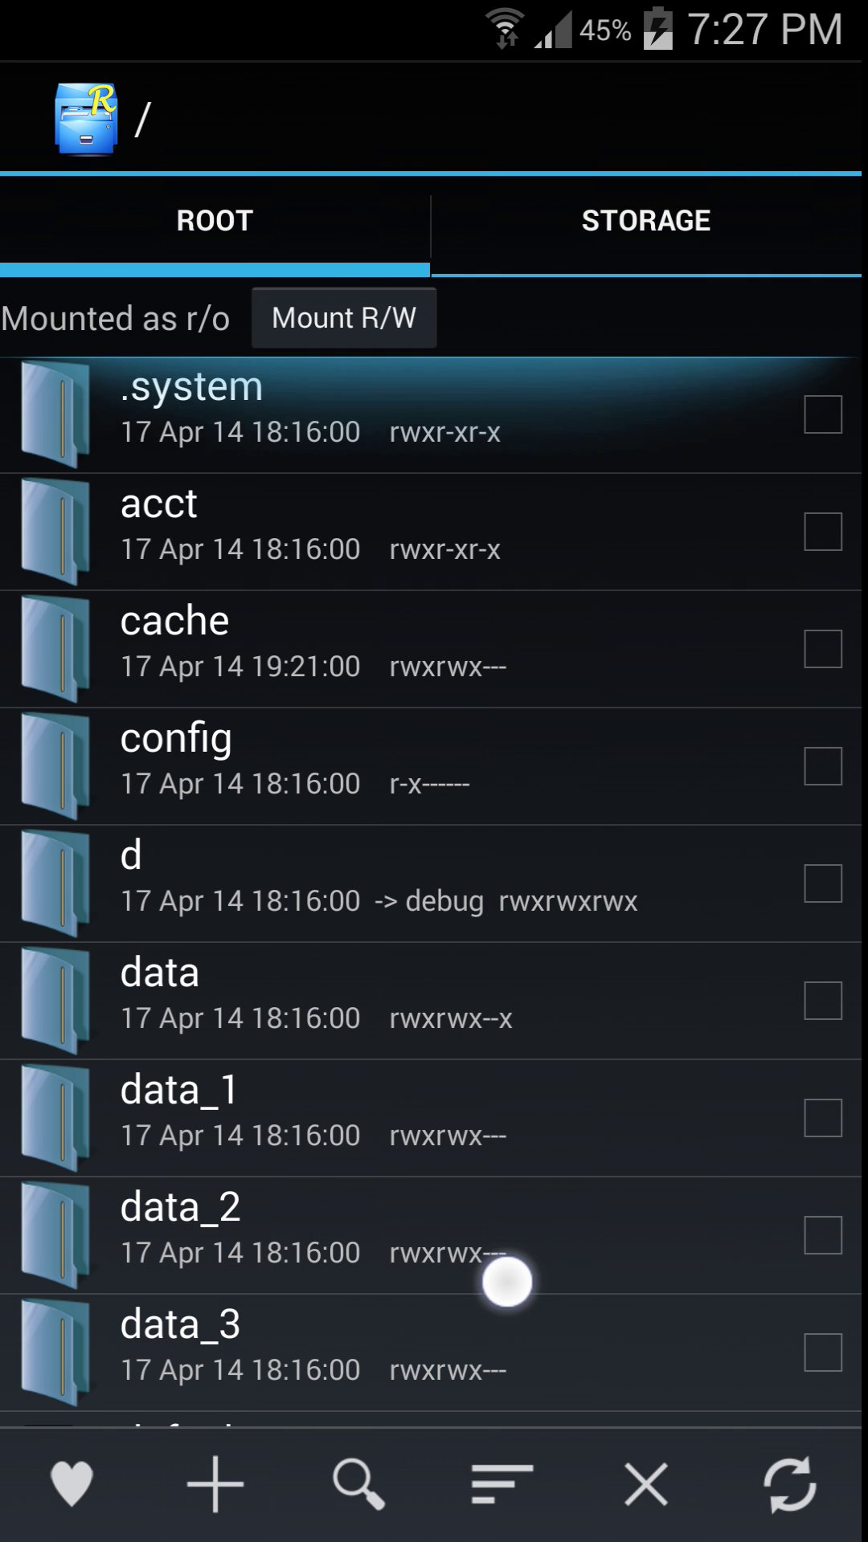
key("Escape")
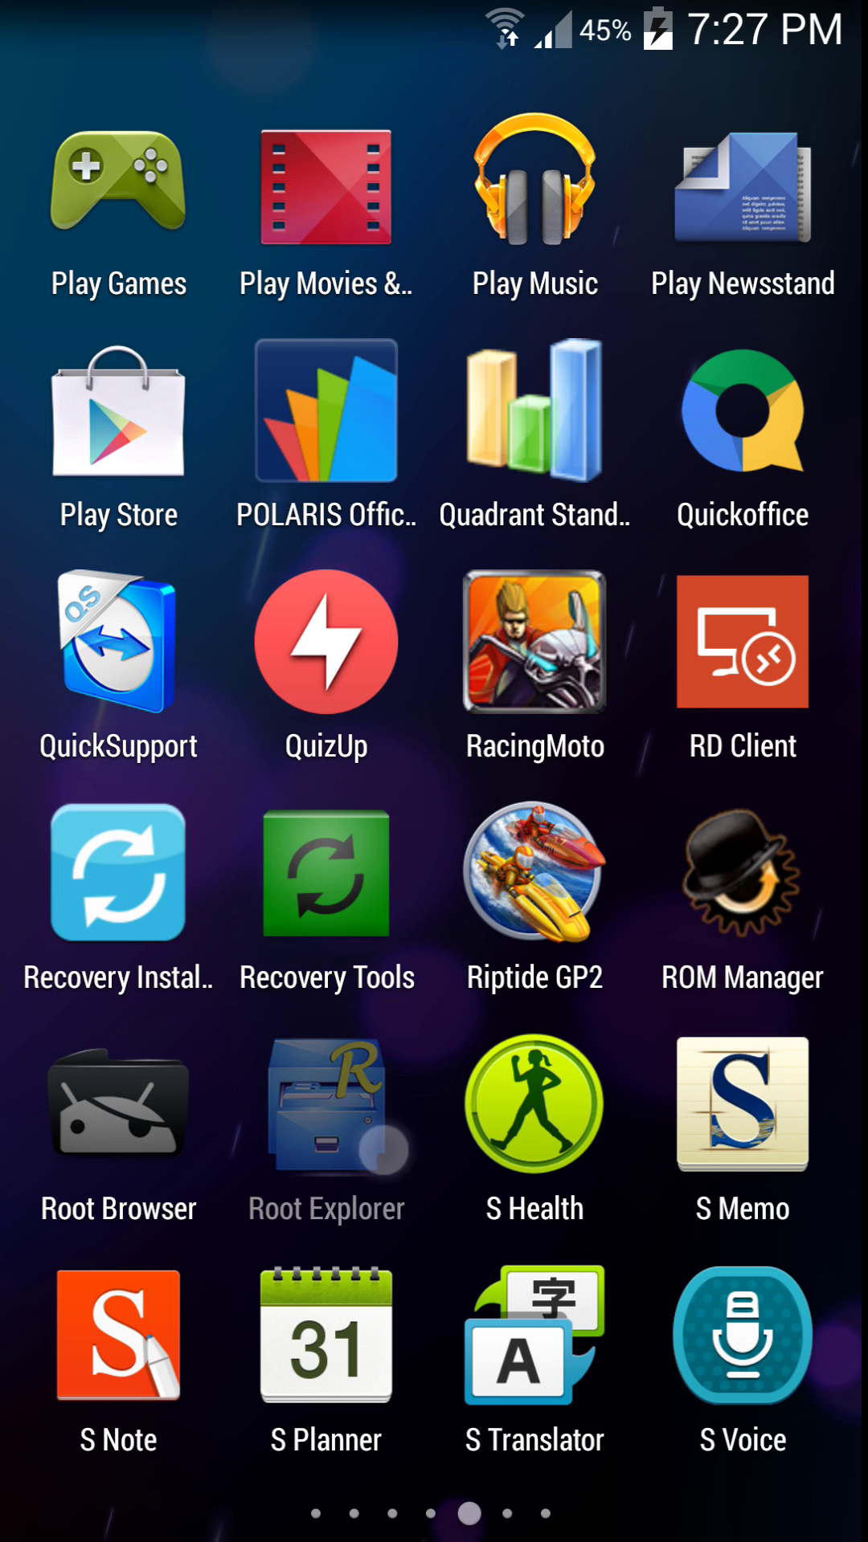
Step: Reopen Root Explorer and scroll the root directory to open the system folder
left_click(383, 1148)
mouse_move(595, 1215)
left_mouse_down()
mouse_move(755, 721)
mouse_move(682, 321)
left_mouse_up()
left_click_drag(682, 792, 726, 337)
left_click_drag(727, 747, 658, 338)
left_click_drag(658, 802, 640, 386)
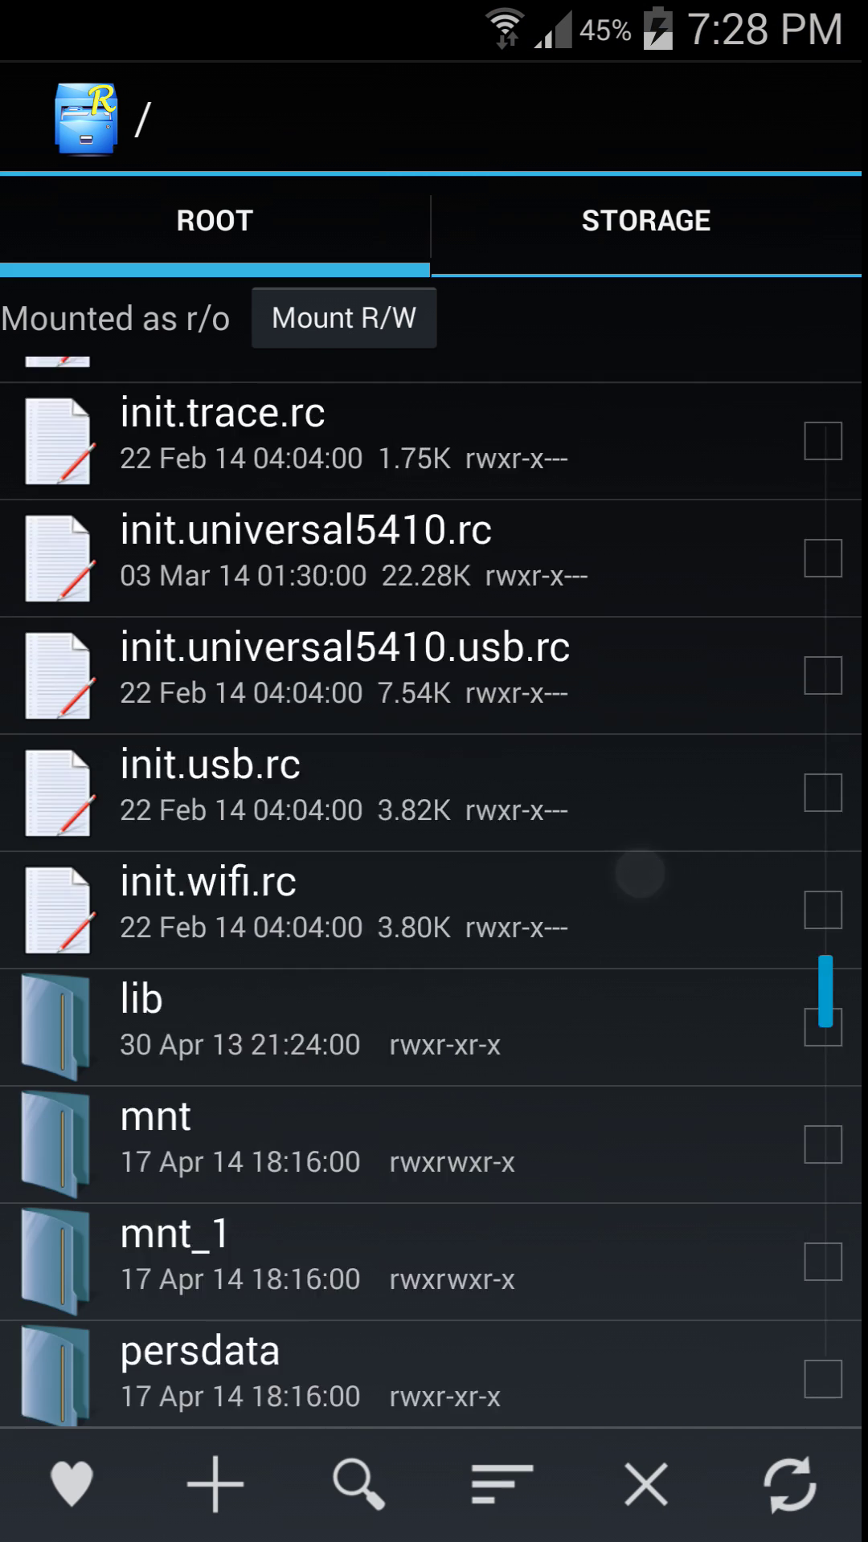
left_click_drag(640, 873, 634, 385)
mouse_move(619, 933)
left_mouse_down()
mouse_move(778, 682)
mouse_move(755, 337)
left_mouse_up()
left_click_drag(754, 713, 739, 659)
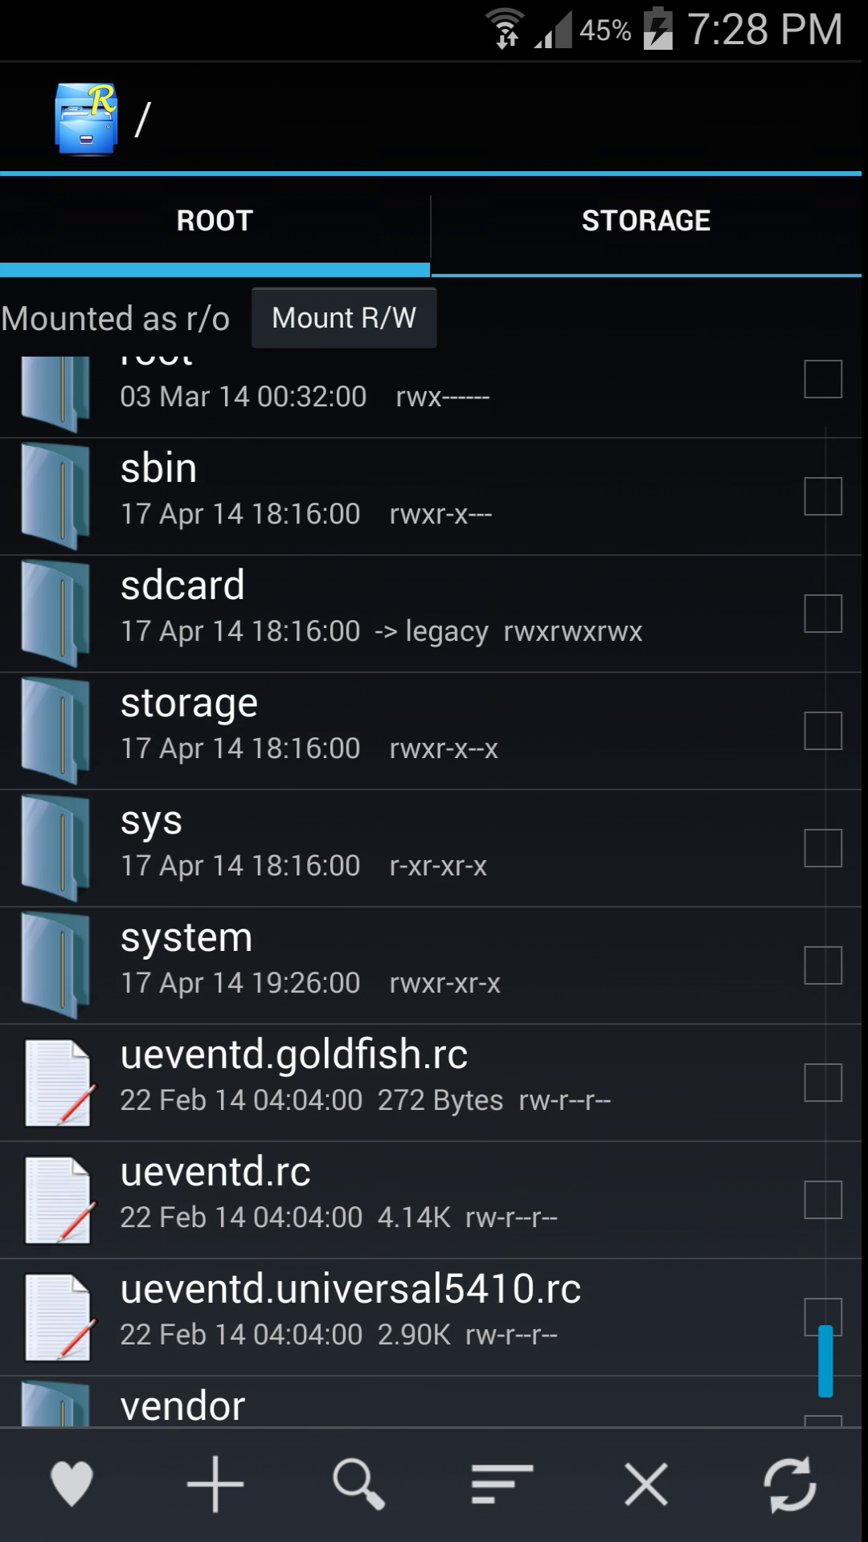
left_click(518, 972)
Step: Open the app folder inside system and scroll through its listing
left_click_drag(612, 1285, 613, 1225)
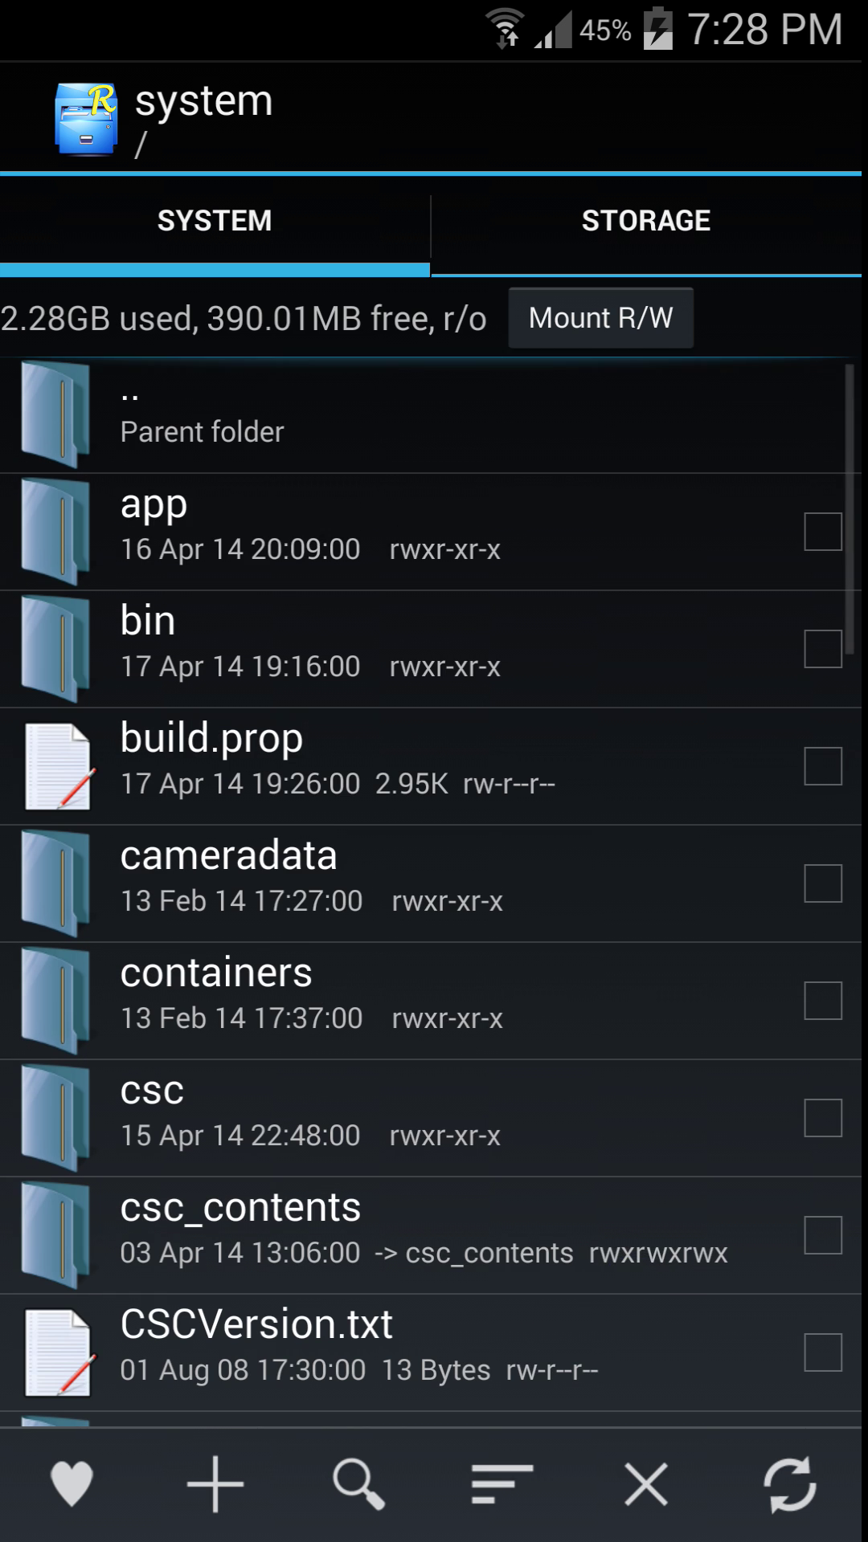
left_click(651, 532)
left_click_drag(706, 1117, 706, 803)
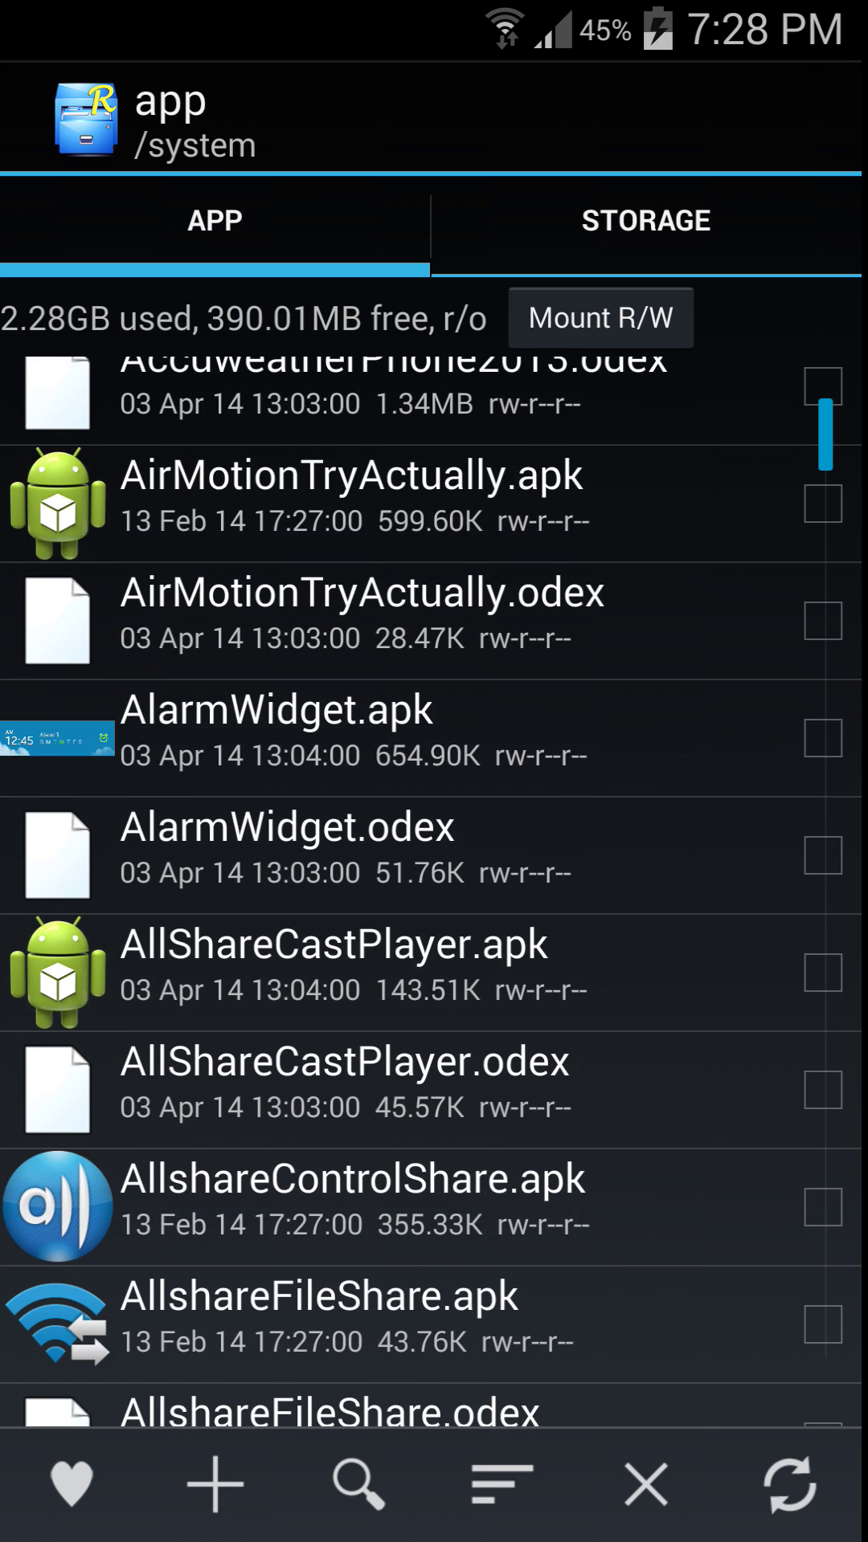
left_click_drag(611, 1165, 610, 723)
mouse_move(578, 1188)
left_mouse_down()
mouse_move(606, 904)
mouse_move(678, 796)
mouse_move(689, 816)
left_mouse_up()
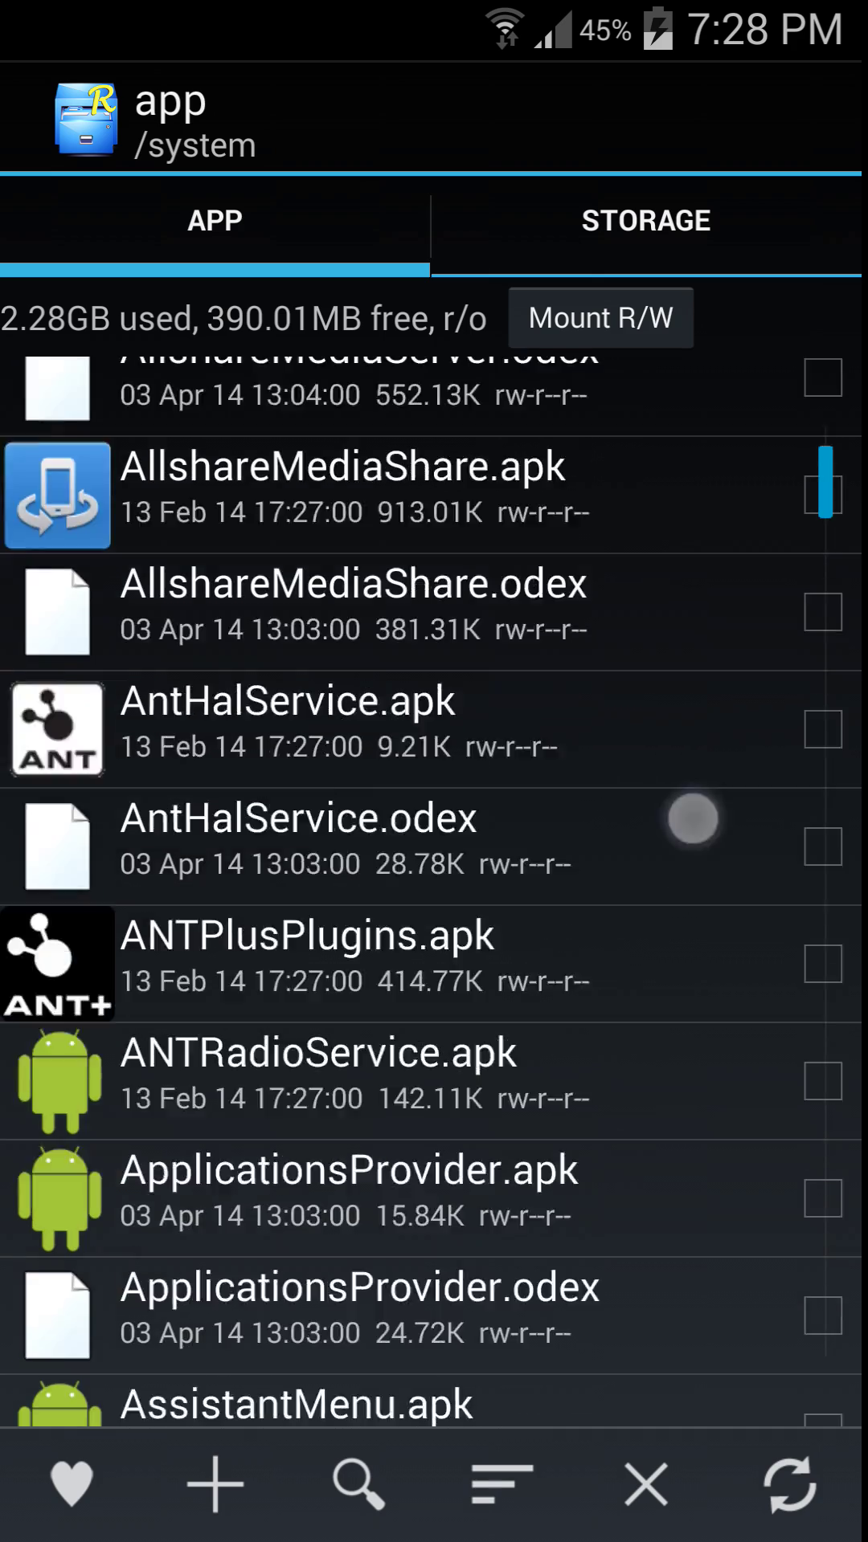
left_click_drag(596, 1184, 703, 826)
left_click_drag(596, 1304, 664, 850)
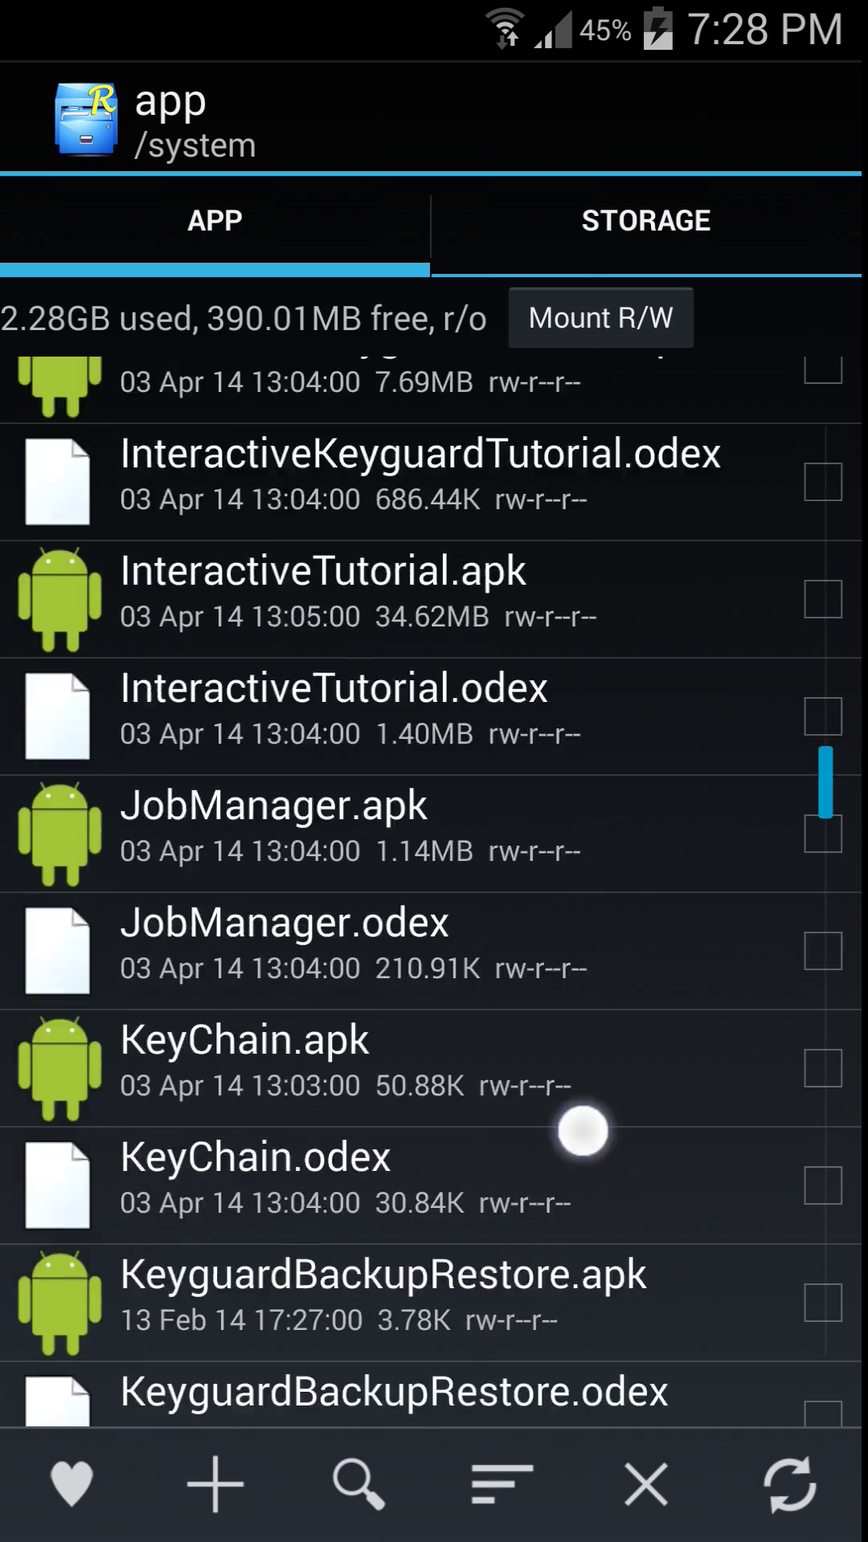
left_click_drag(586, 1129, 620, 915)
left_click_drag(595, 1333, 584, 1066)
left_click_drag(567, 1160, 610, 946)
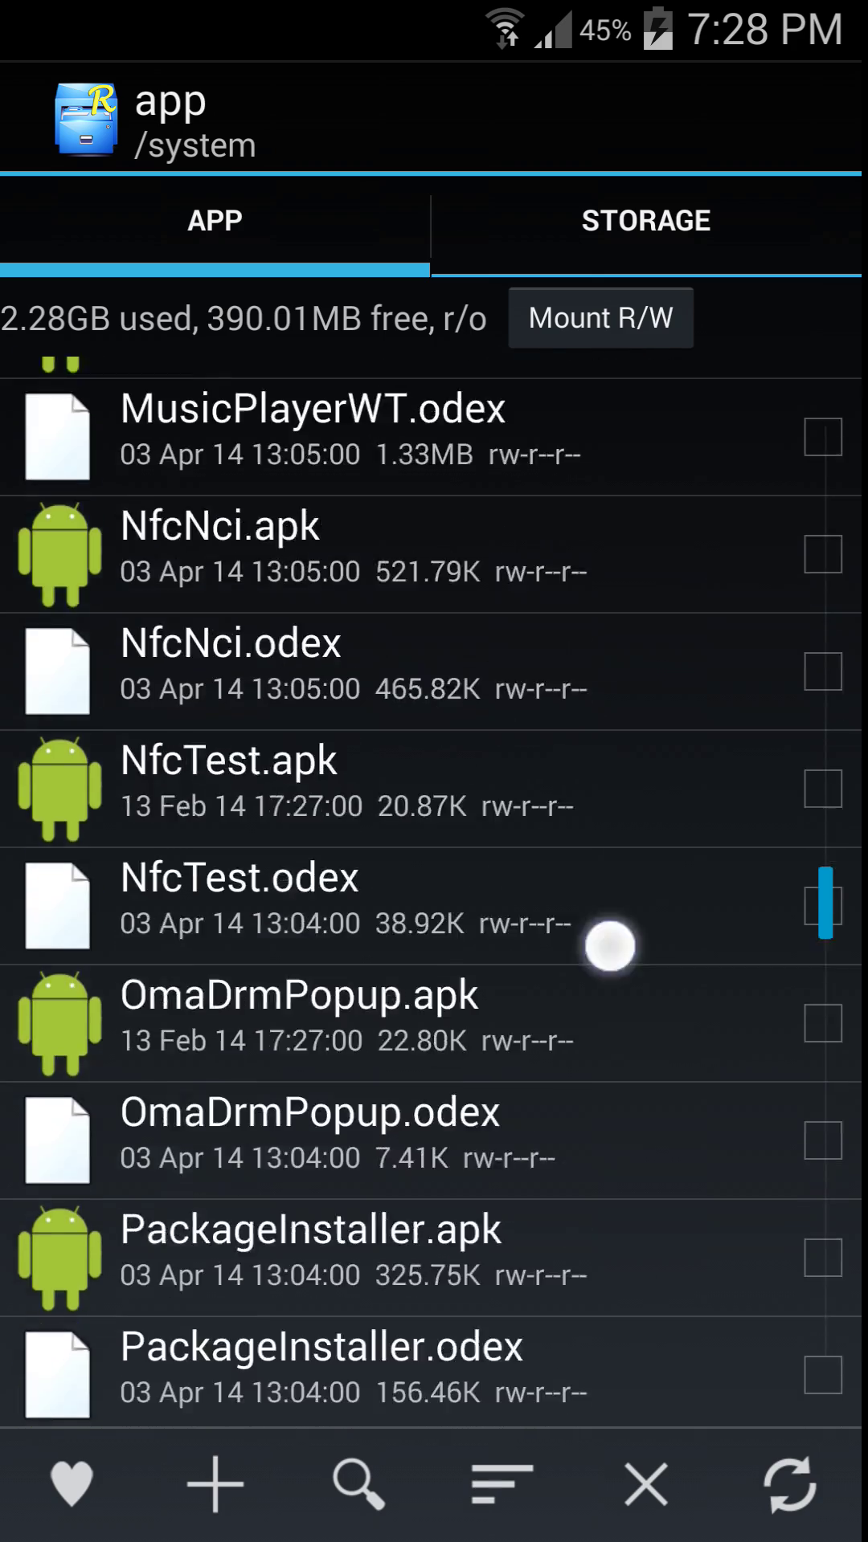
Step: In internal storage, scroll the Download folder to GalaxyFinder-1.apk
left_click(646, 220)
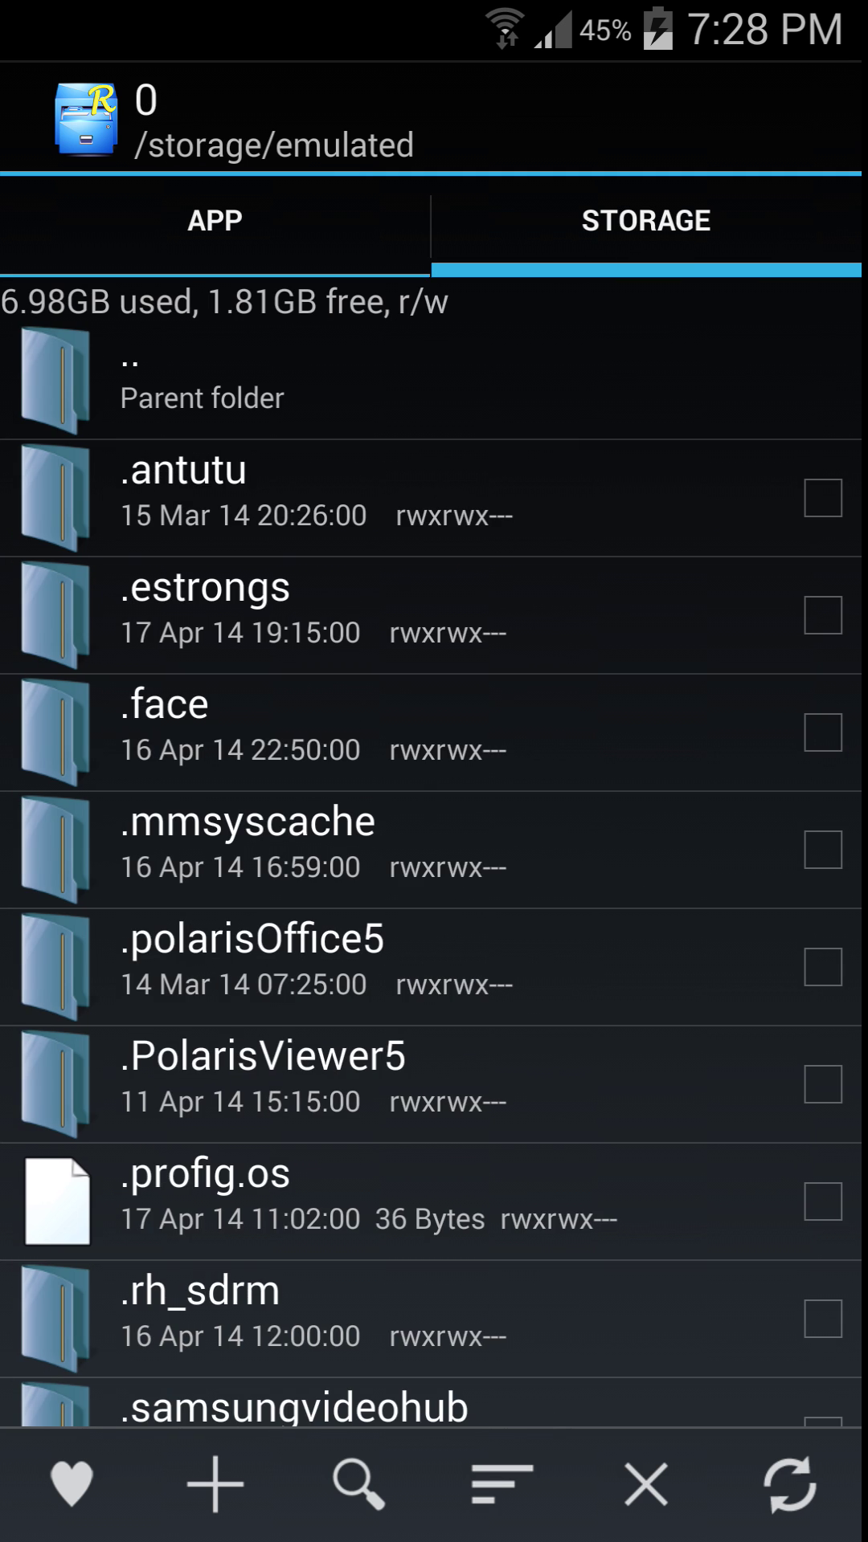
left_click_drag(661, 1143, 659, 884)
mouse_move(654, 1229)
left_mouse_down()
mouse_move(664, 980)
mouse_move(658, 746)
left_mouse_up()
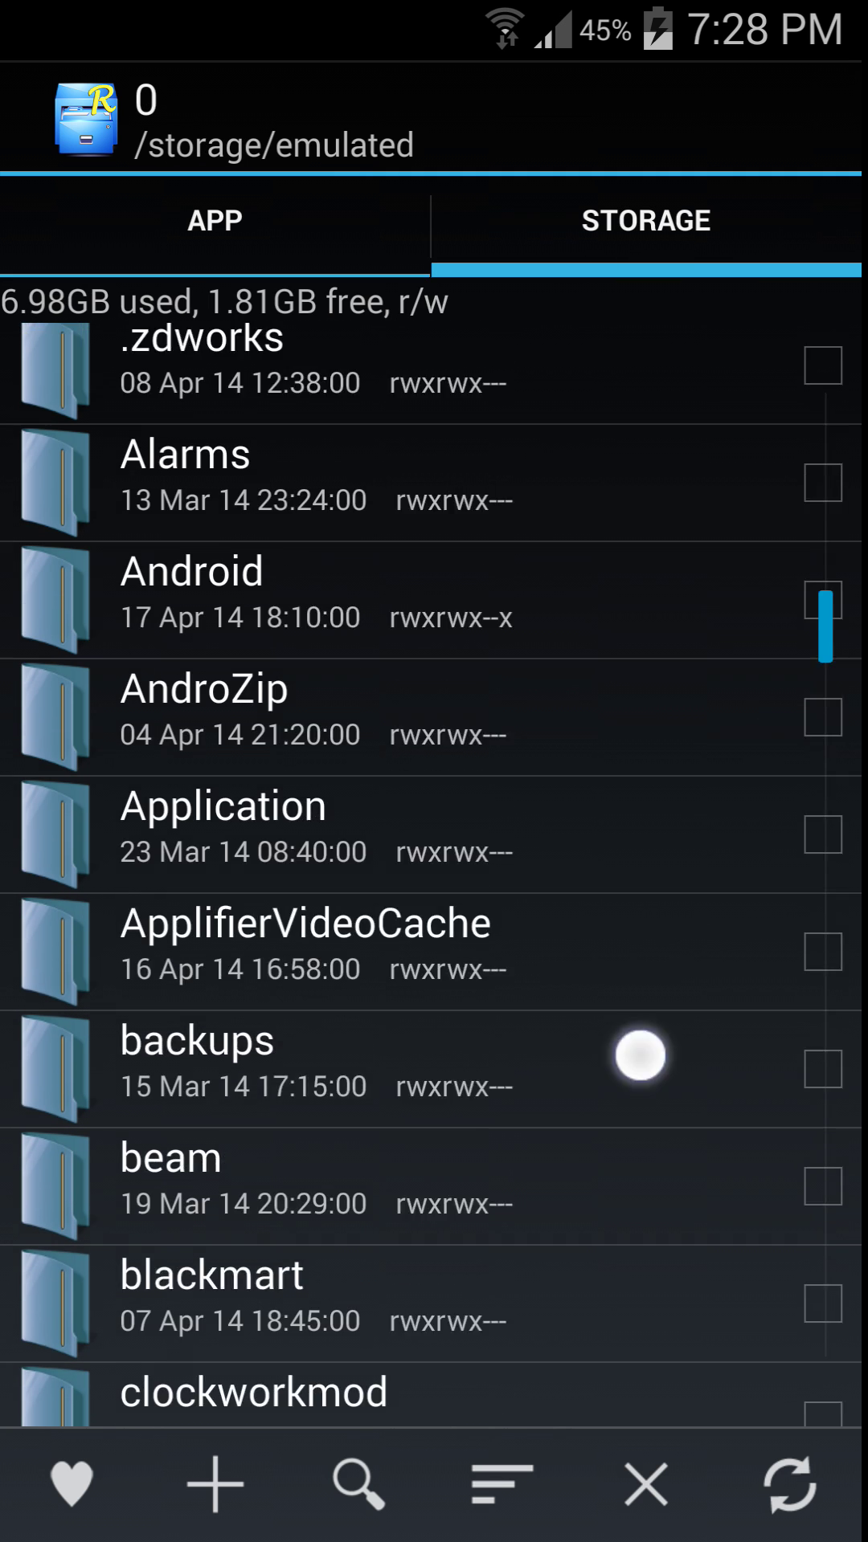
left_click_drag(637, 1053, 634, 768)
left_click_drag(723, 817, 723, 756)
left_click_drag(723, 1052, 726, 795)
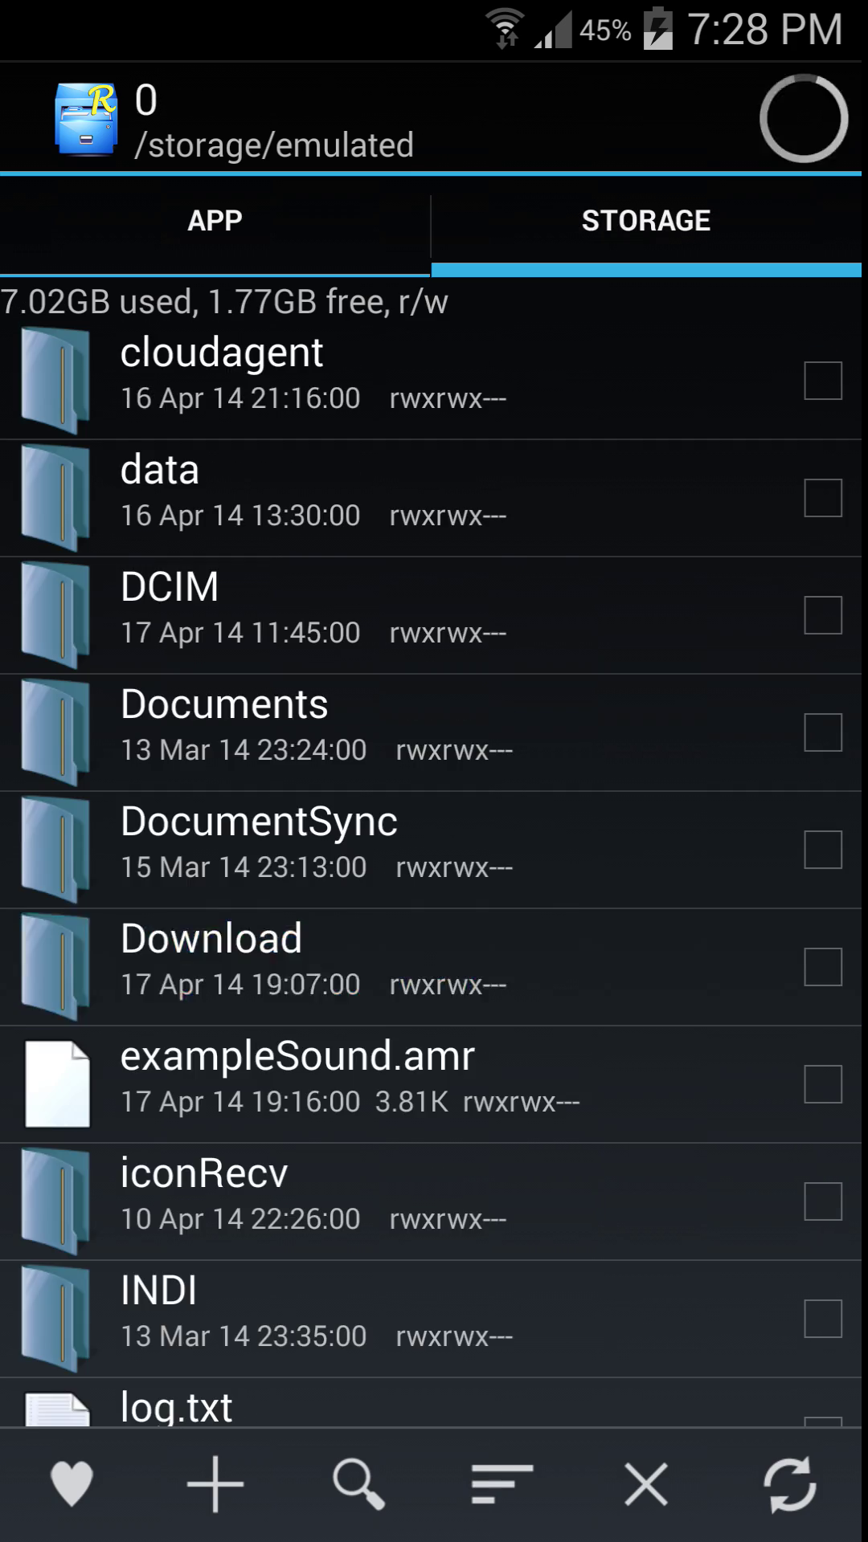
left_click_drag(640, 1184, 630, 924)
left_click_drag(624, 1092, 627, 803)
left_click_drag(629, 970, 762, 784)
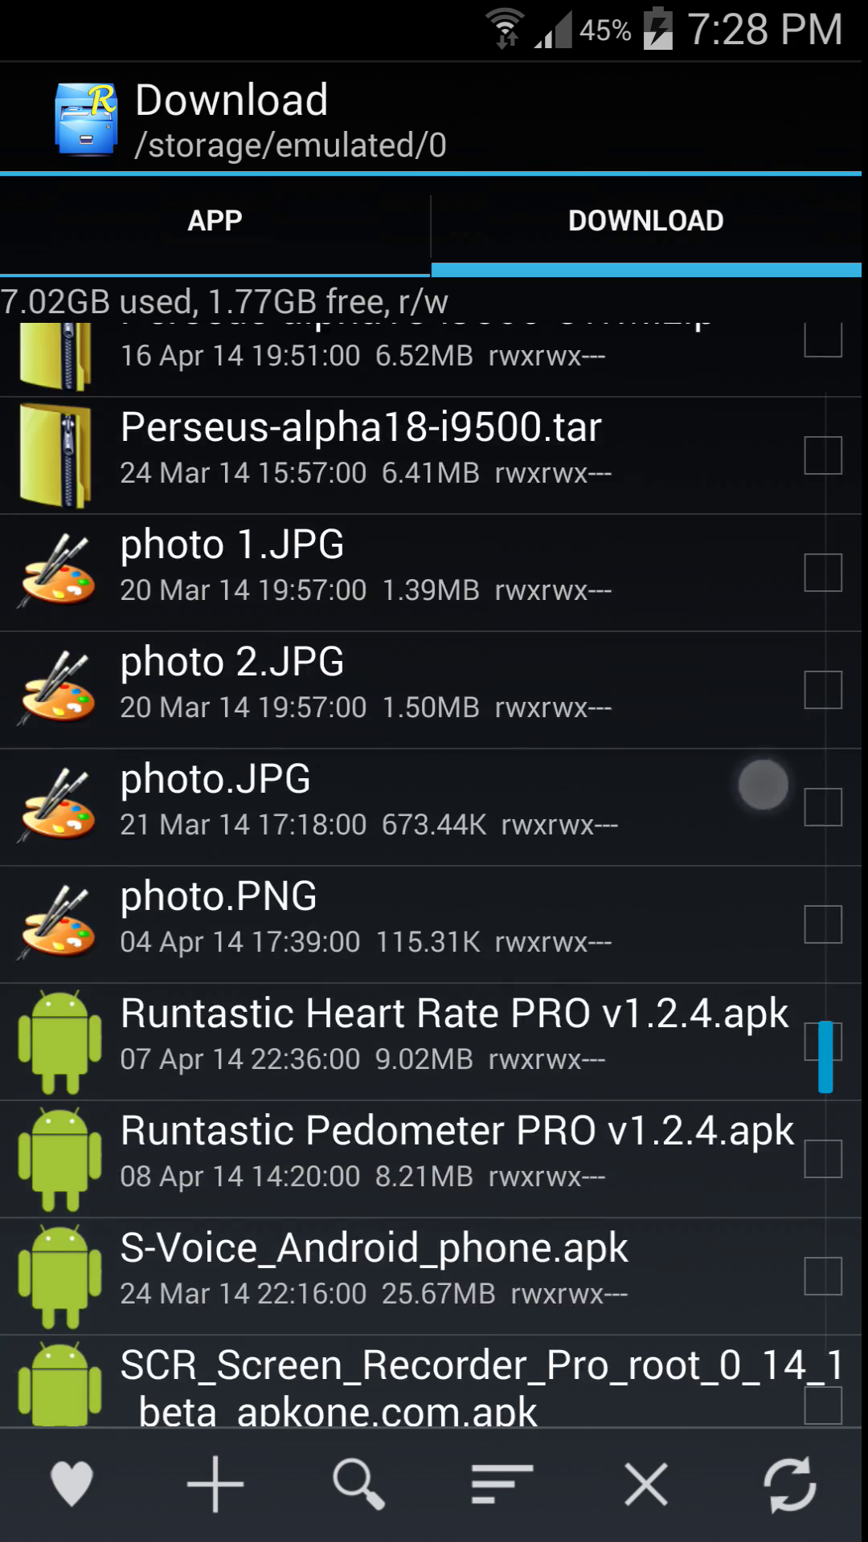
mouse_move(664, 1095)
left_mouse_down()
mouse_move(740, 803)
mouse_move(674, 1321)
left_mouse_up()
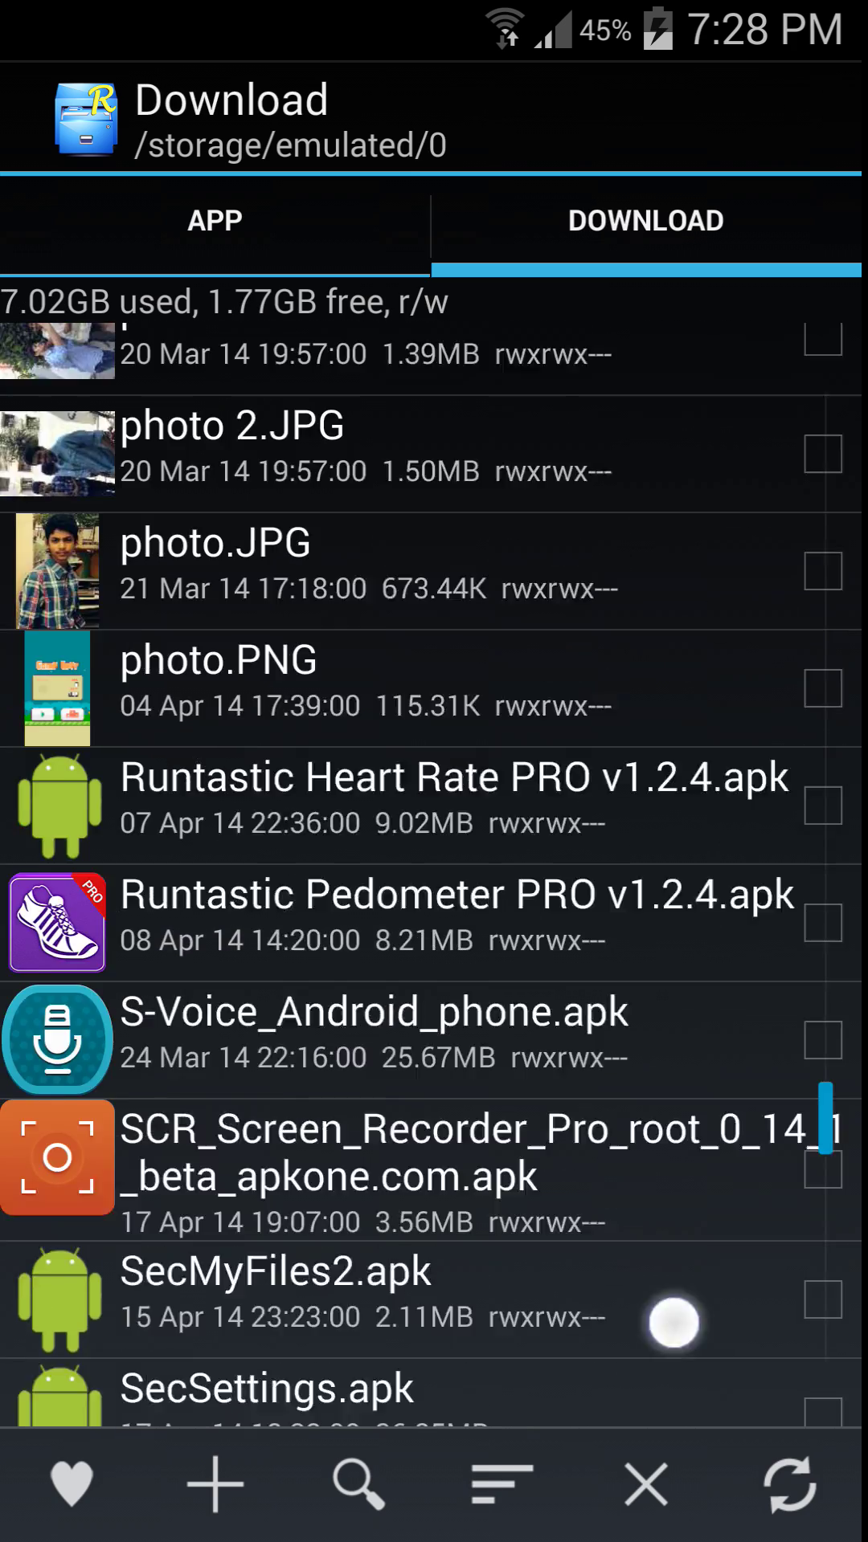
mouse_move(691, 852)
left_mouse_down()
mouse_move(699, 1119)
mouse_move(688, 1315)
left_mouse_up()
mouse_move(699, 930)
left_mouse_down()
mouse_move(678, 1453)
mouse_move(648, 928)
left_mouse_up()
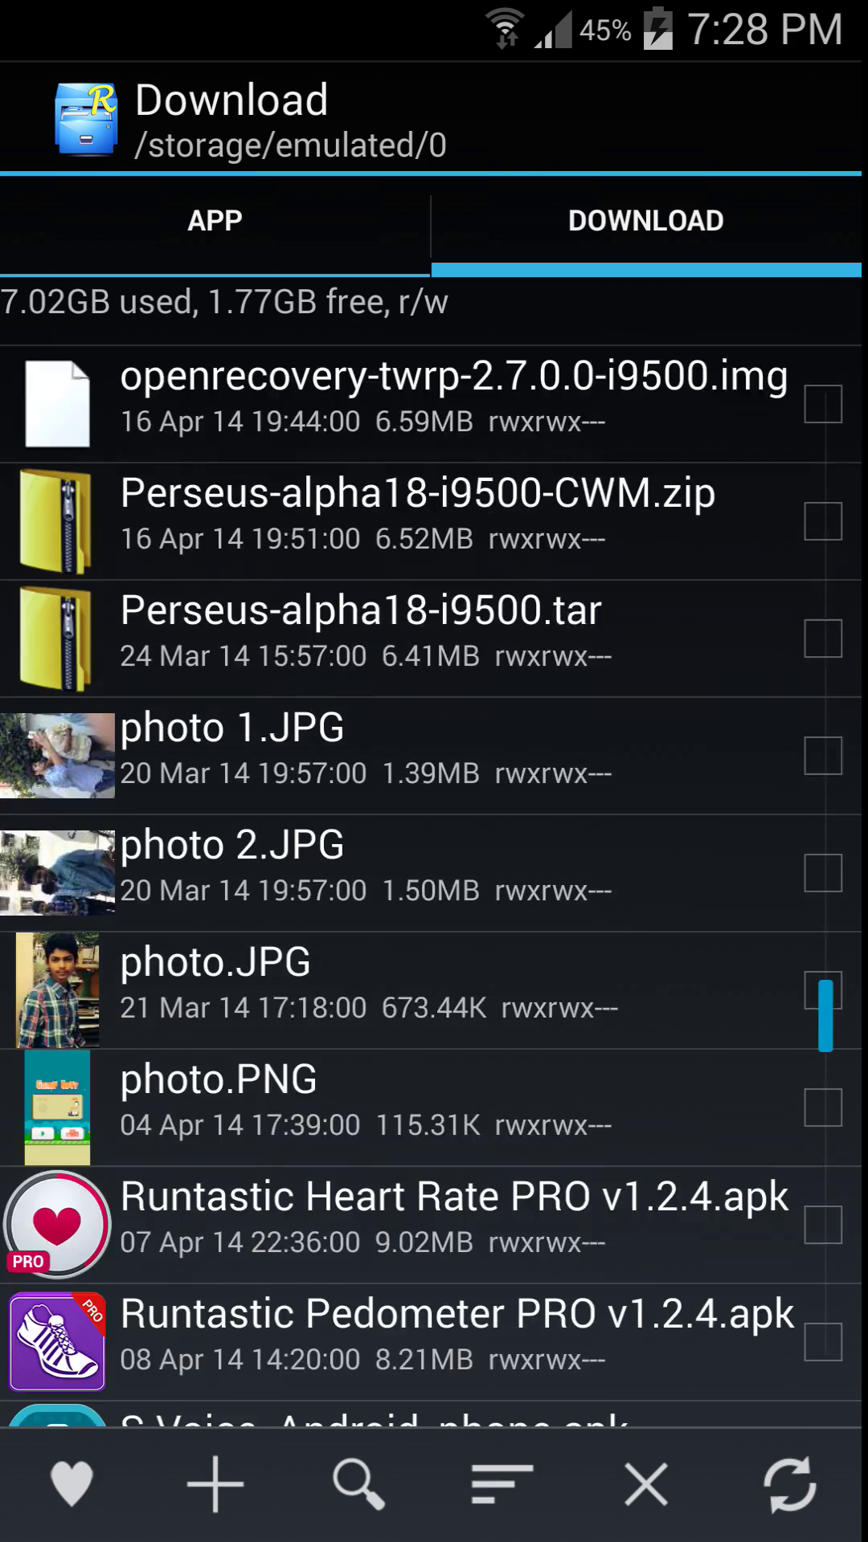
left_click_drag(620, 1301, 634, 1173)
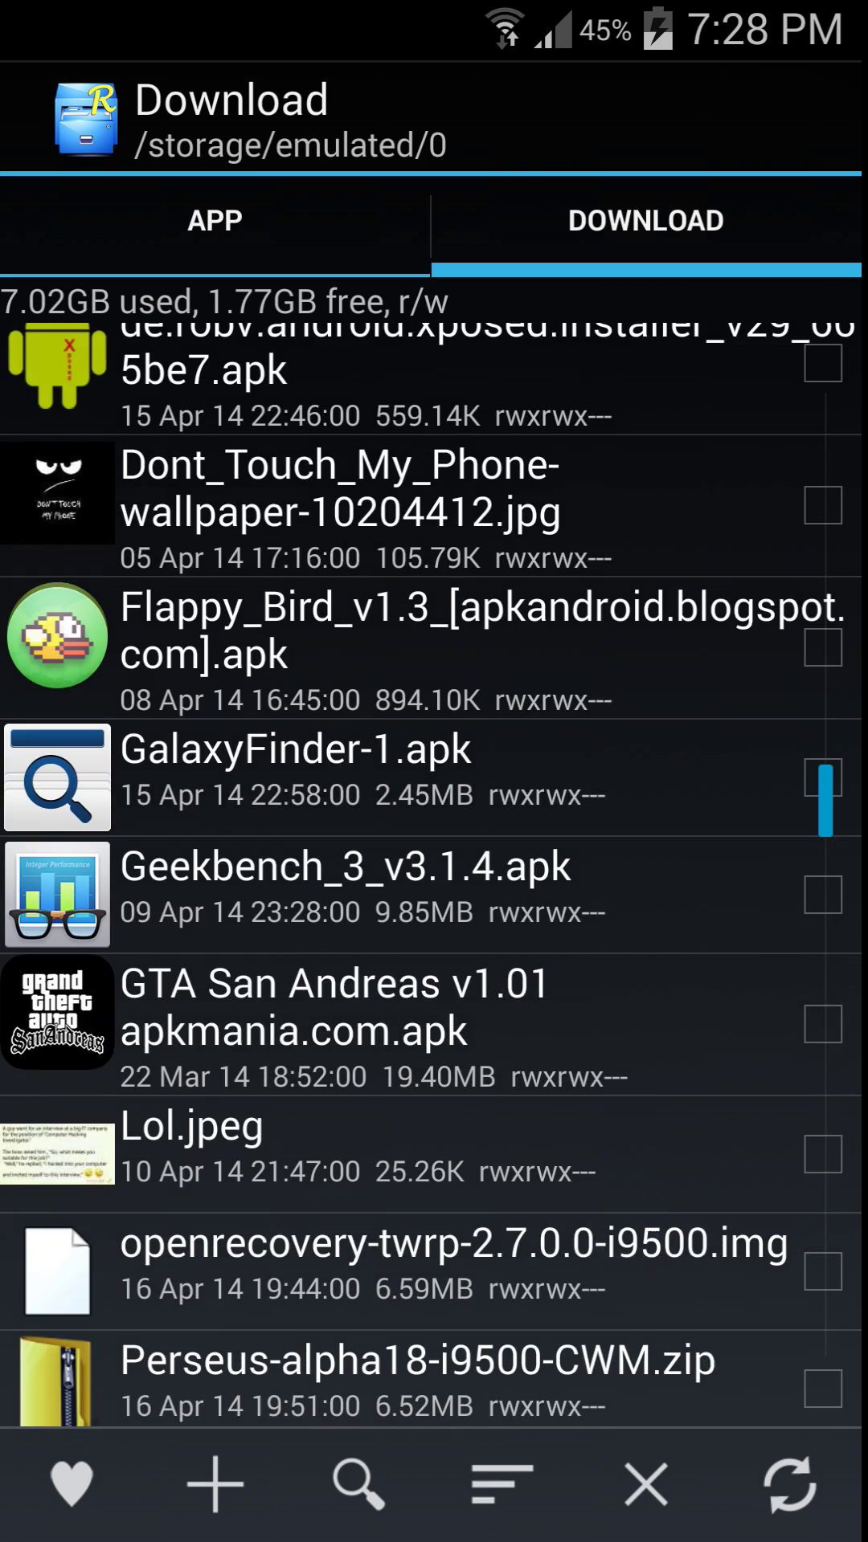
Step: Return to the /system/app listing and scroll to its end at YouTube.apk
left_click(214, 219)
mouse_move(733, 1181)
left_mouse_down()
mouse_move(640, 1002)
mouse_move(739, 854)
left_mouse_up()
mouse_move(630, 1294)
left_mouse_down()
mouse_move(726, 1112)
mouse_move(674, 900)
left_mouse_up()
left_click_drag(623, 1215, 661, 933)
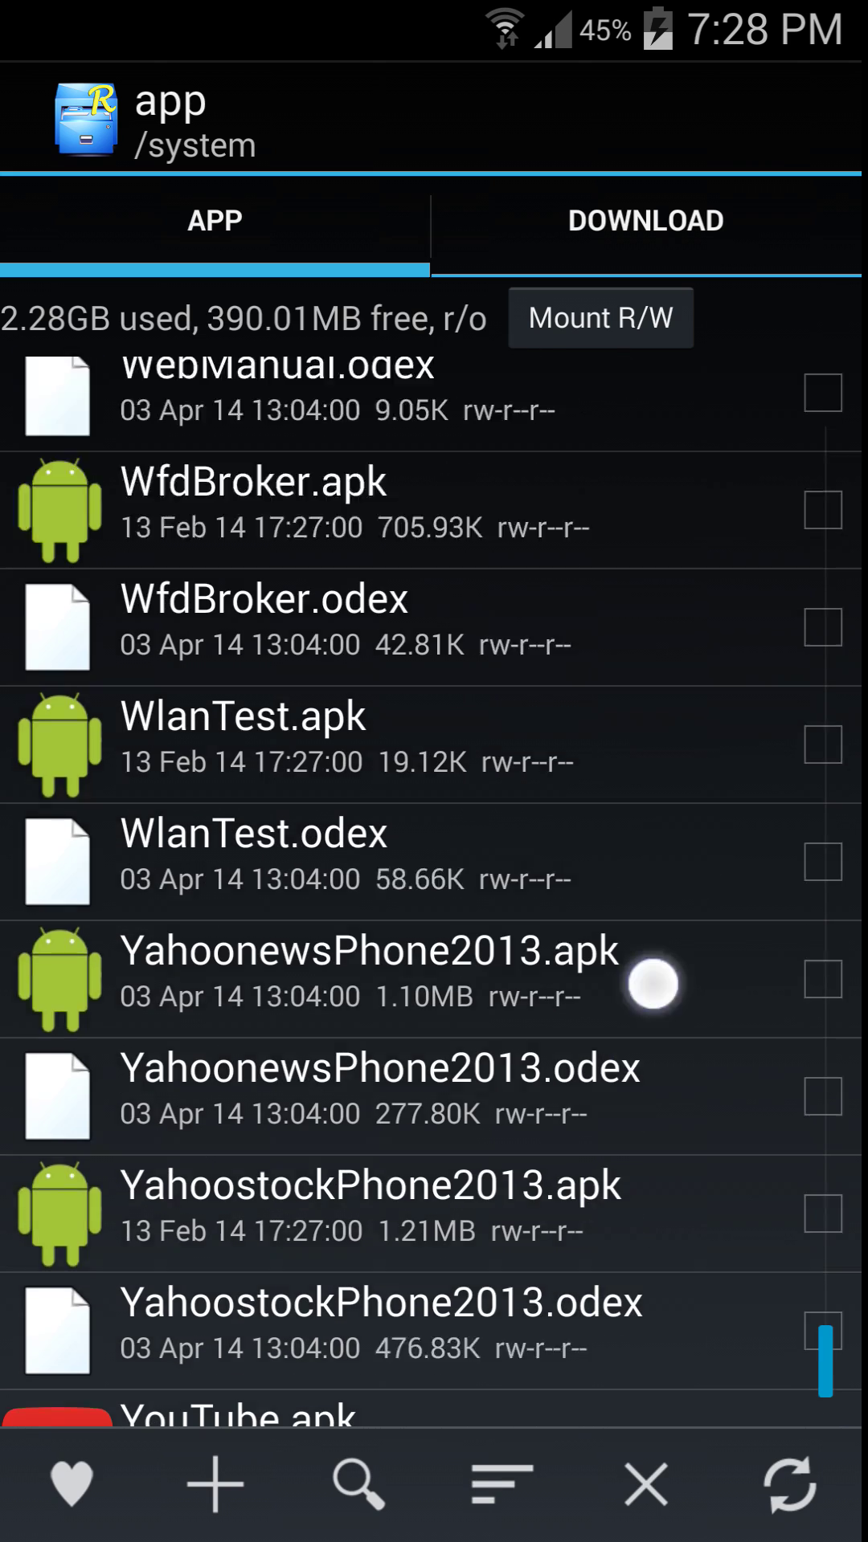
left_click_drag(646, 1035, 689, 875)
left_click(359, 1484)
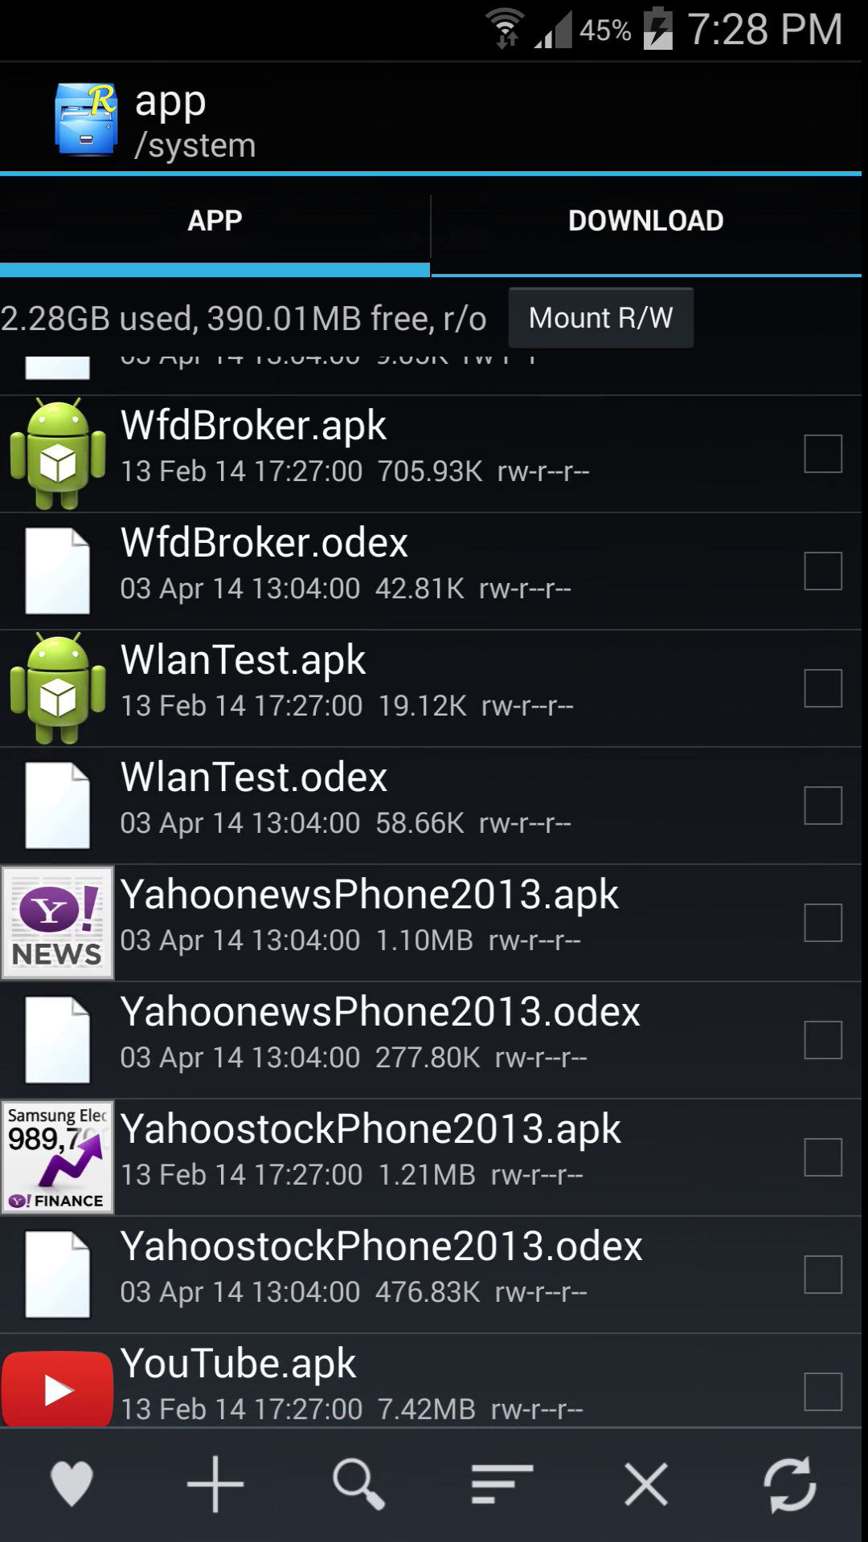
Step: Search /system/app for 'galax' to find GalaxyFinder.apk, then return to the Download tab
left_click(660, 761)
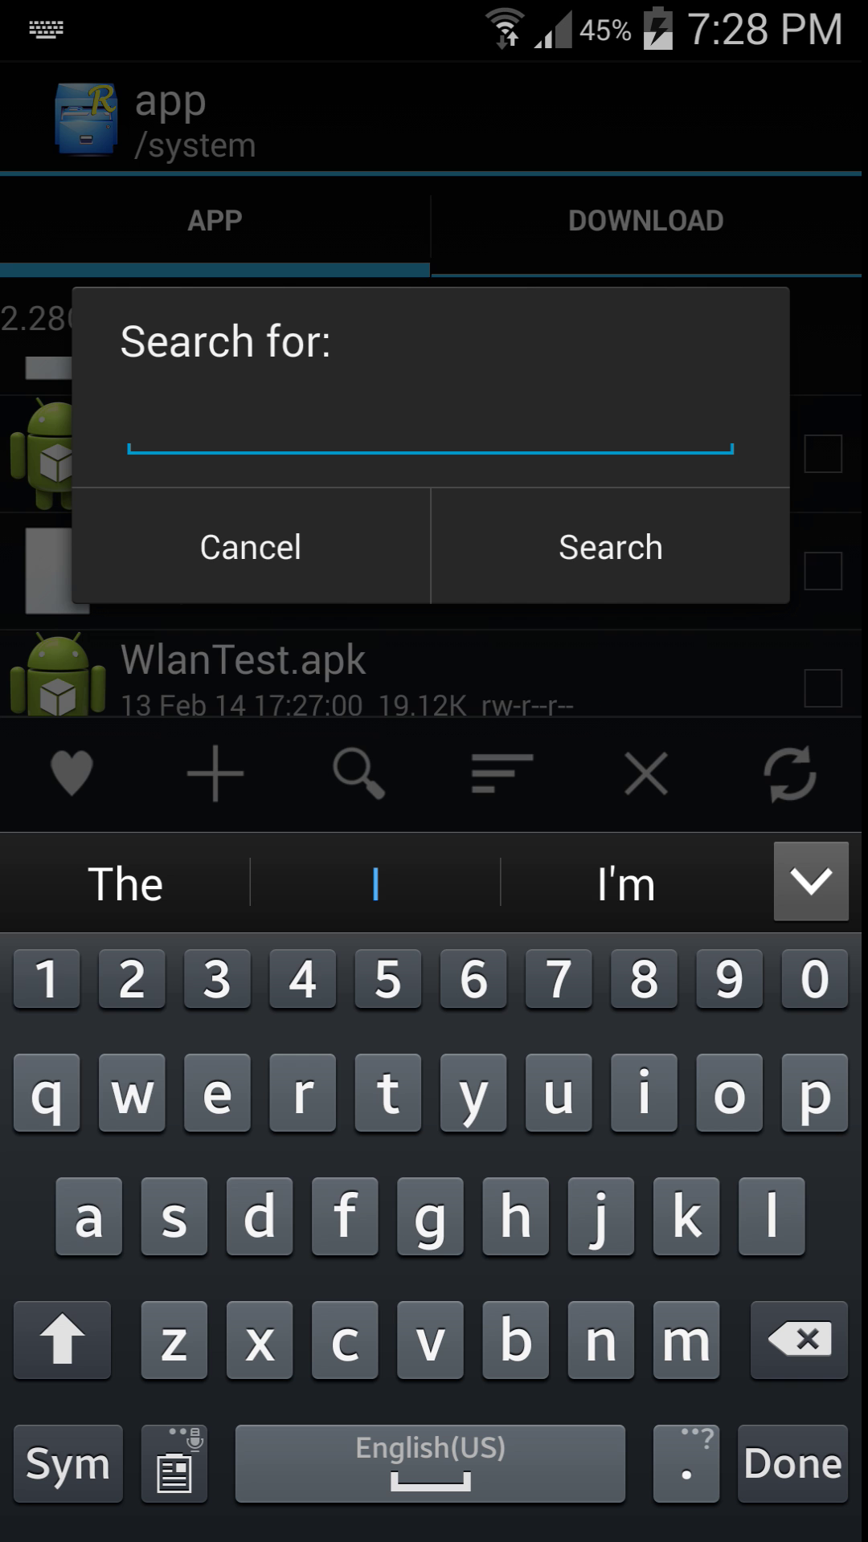
type("gala")
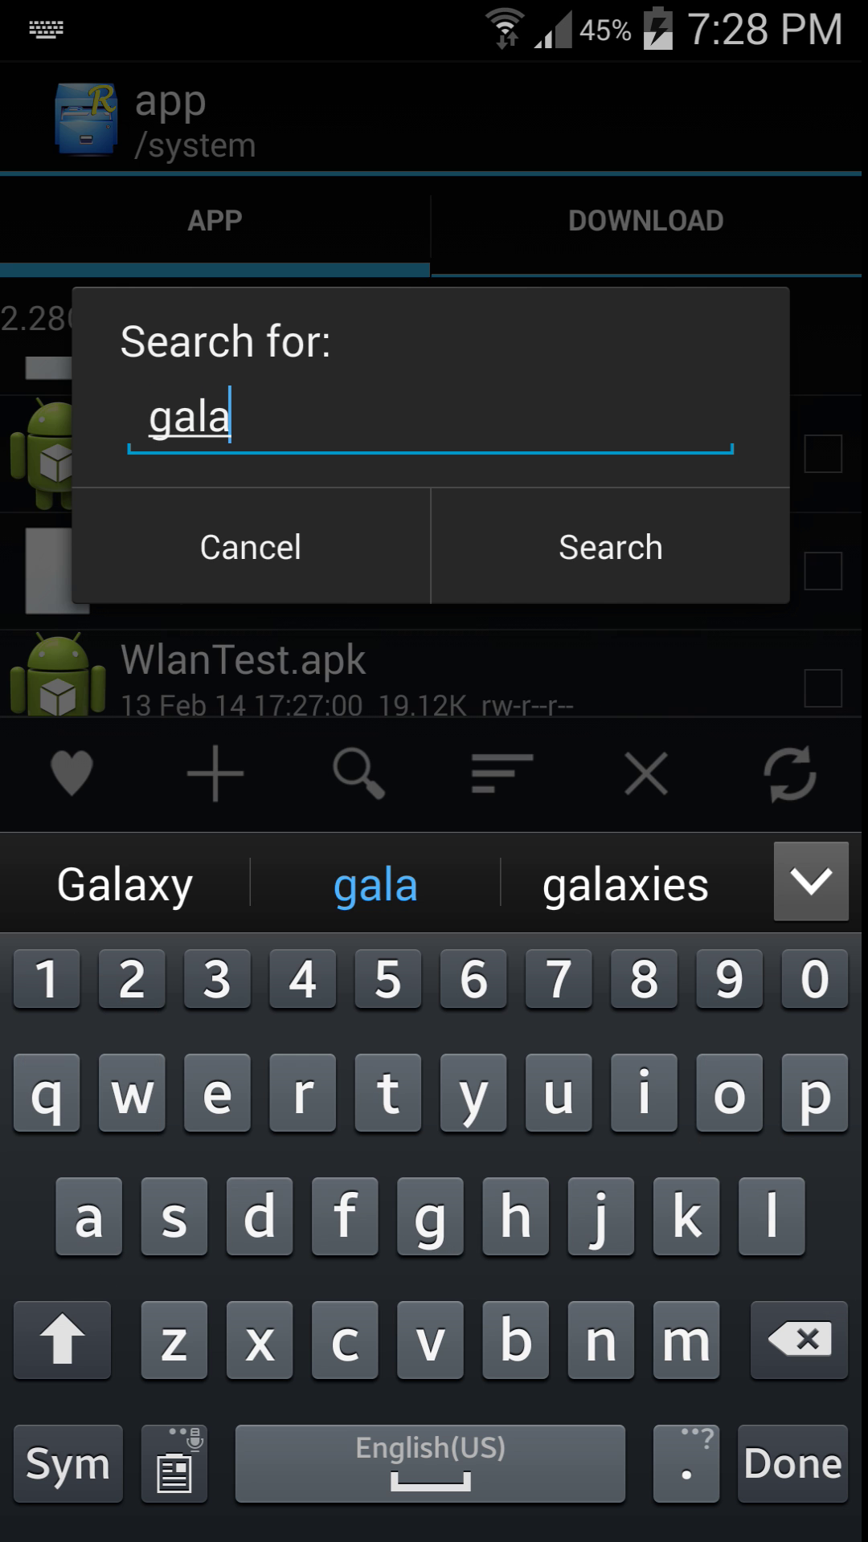
type("xy")
left_click(799, 558)
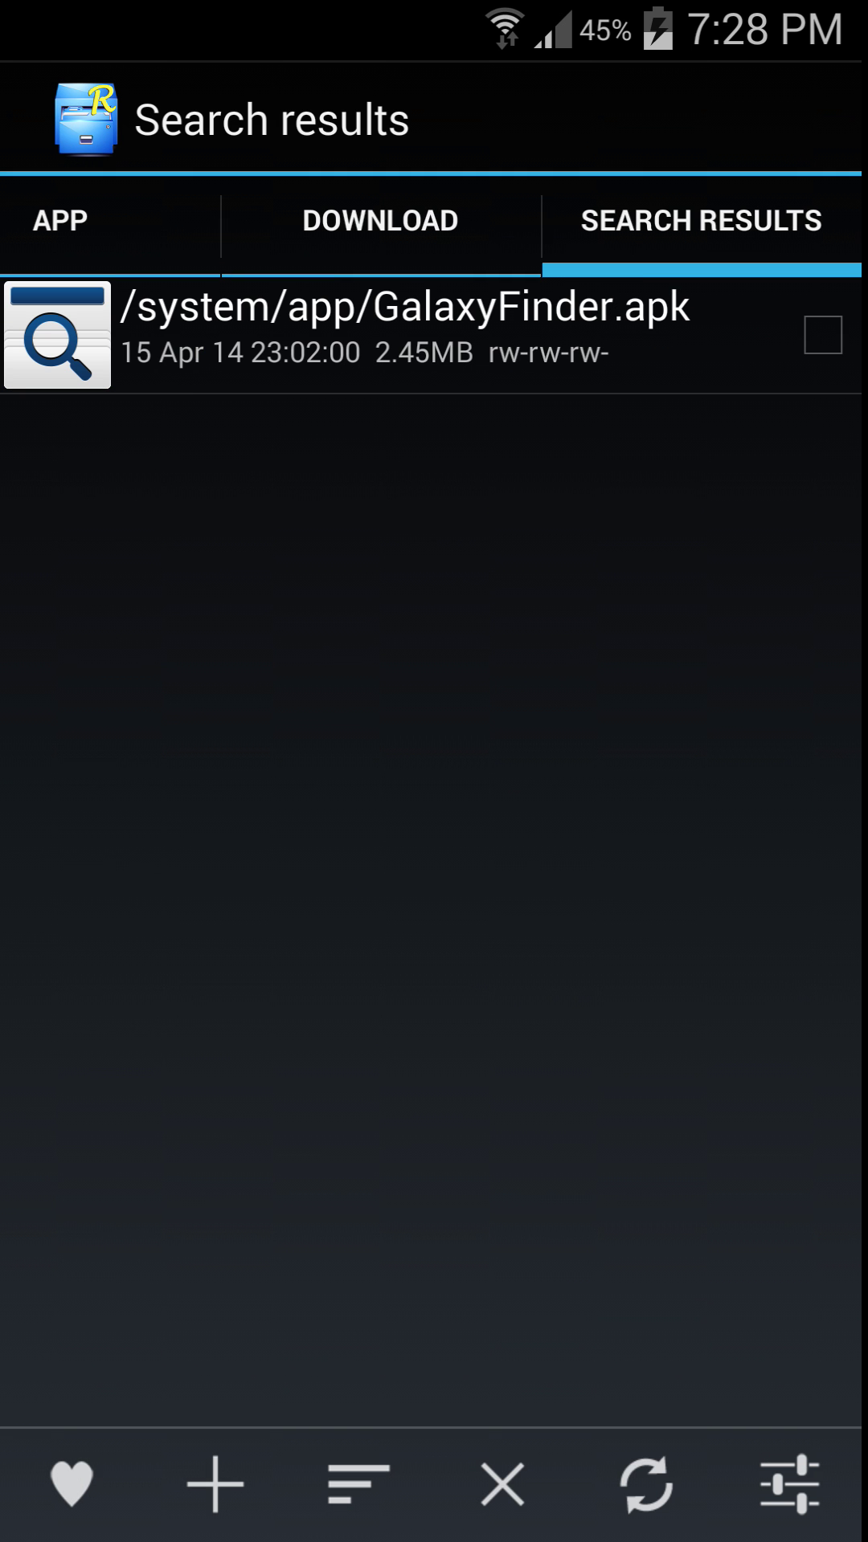
left_click(380, 220)
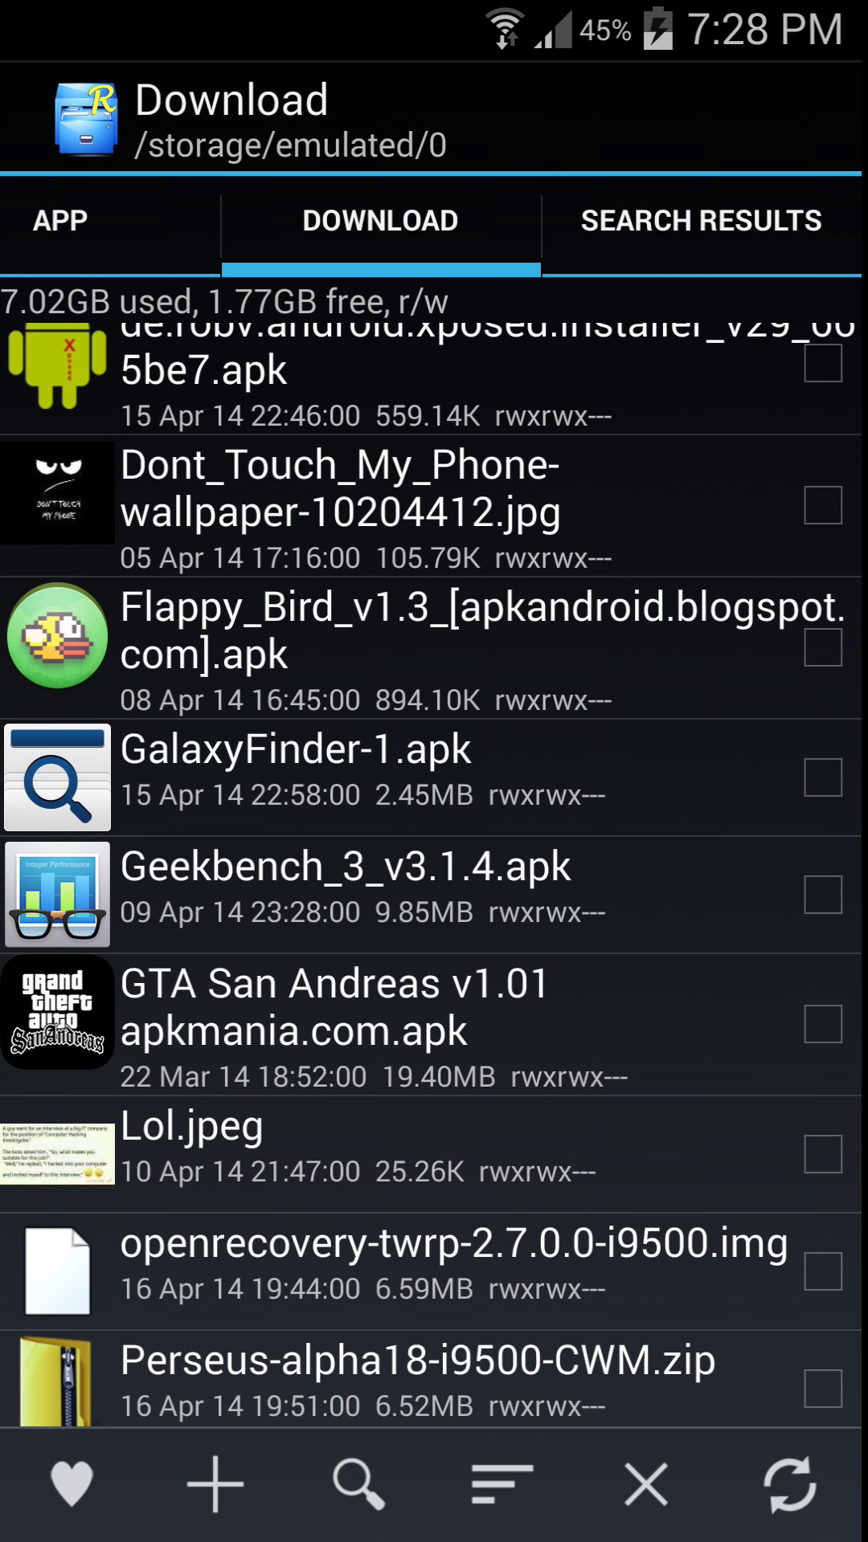
Step: Go home, launch S Finder from the notification panel, close it, and pull the panel down again
key("Home")
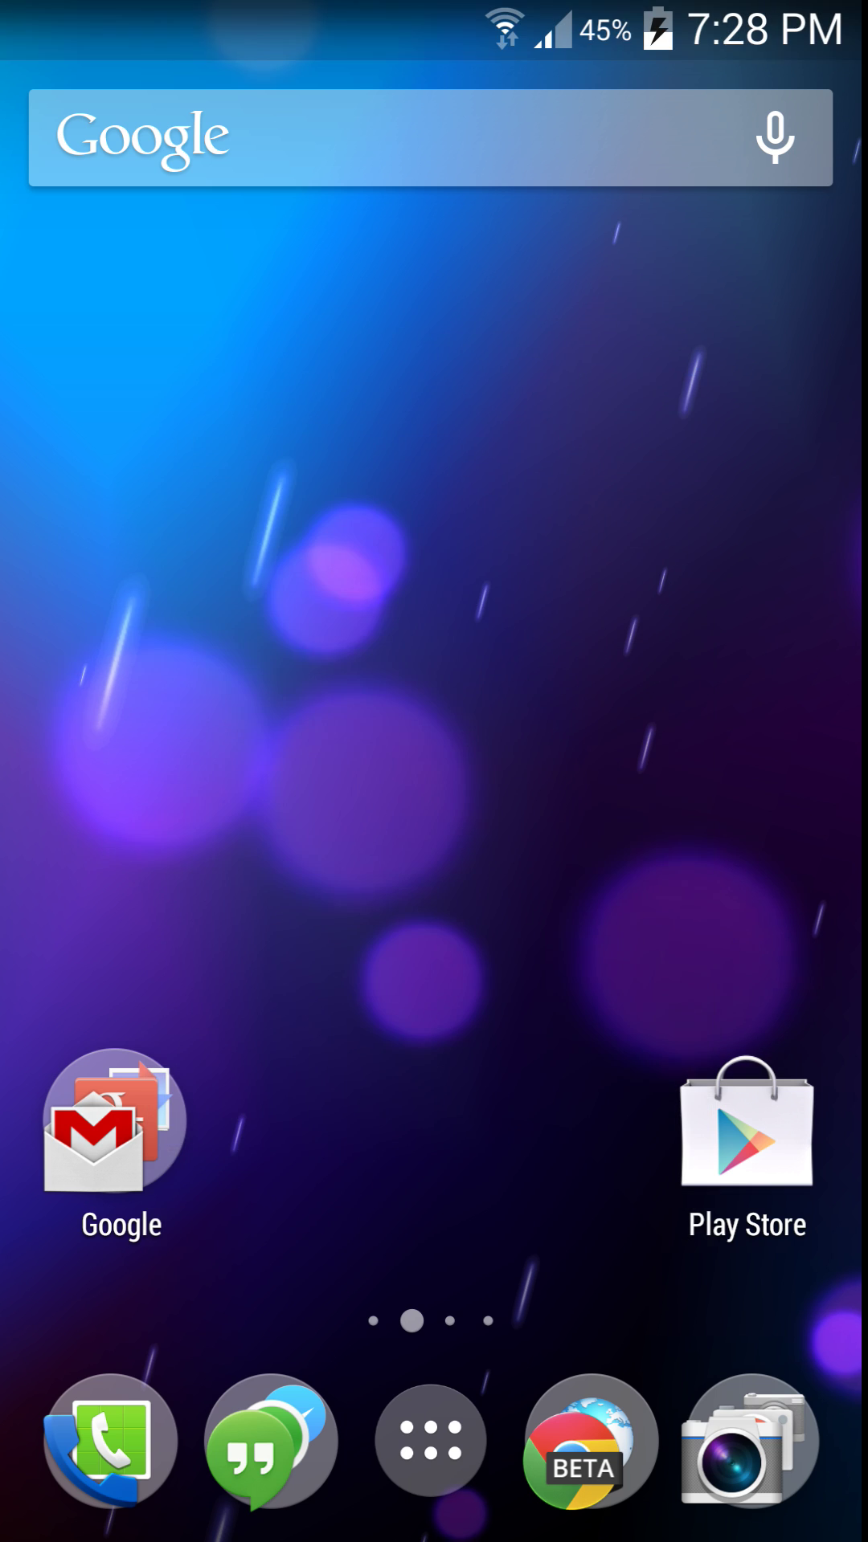
left_click_drag(190, 51, 190, 803)
left_click(68, 71)
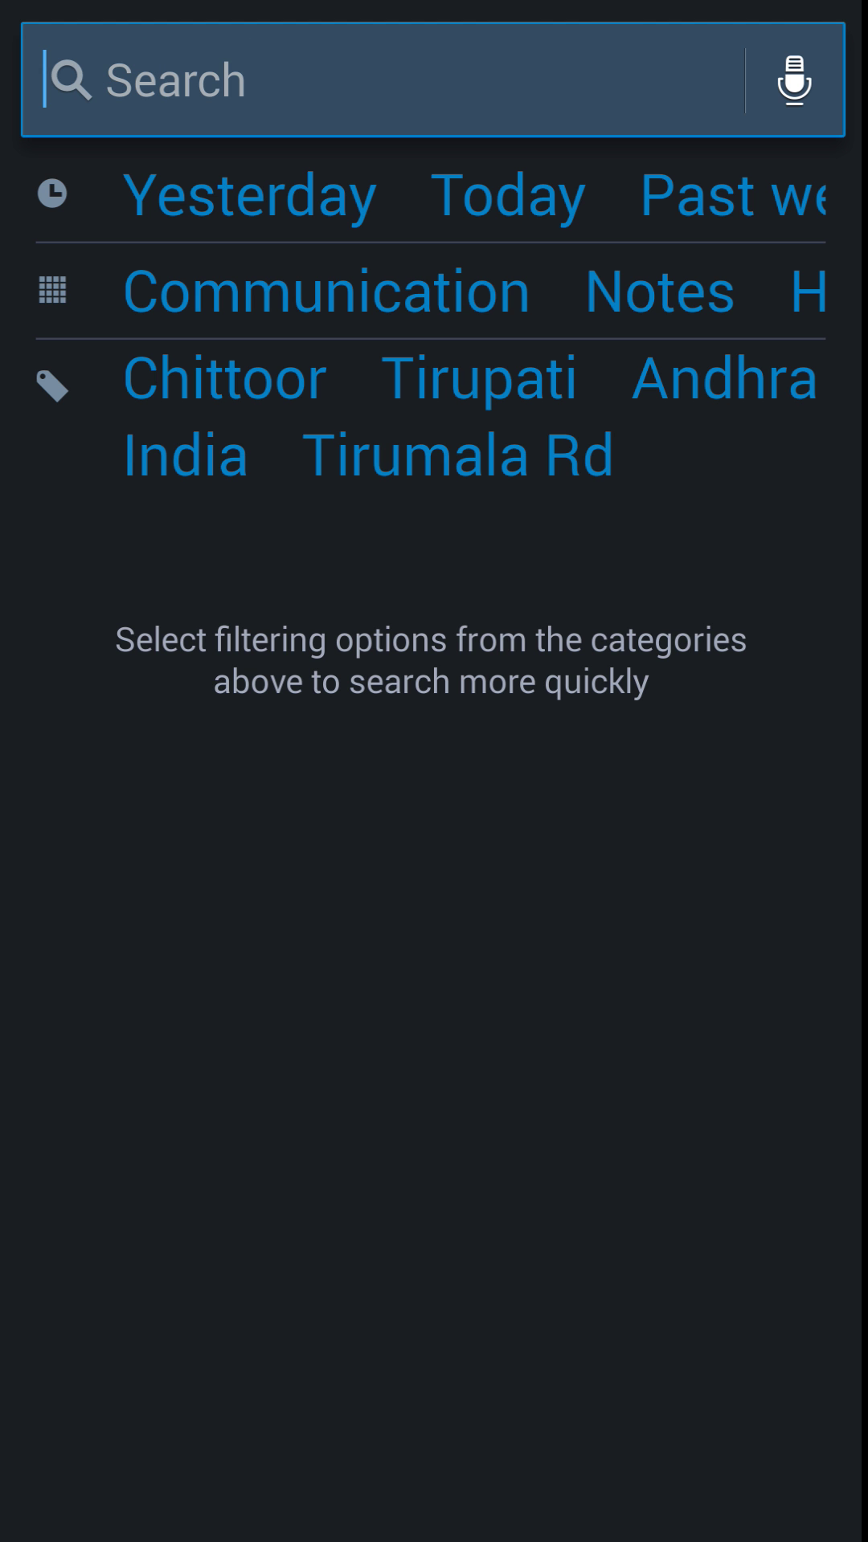
key("Home")
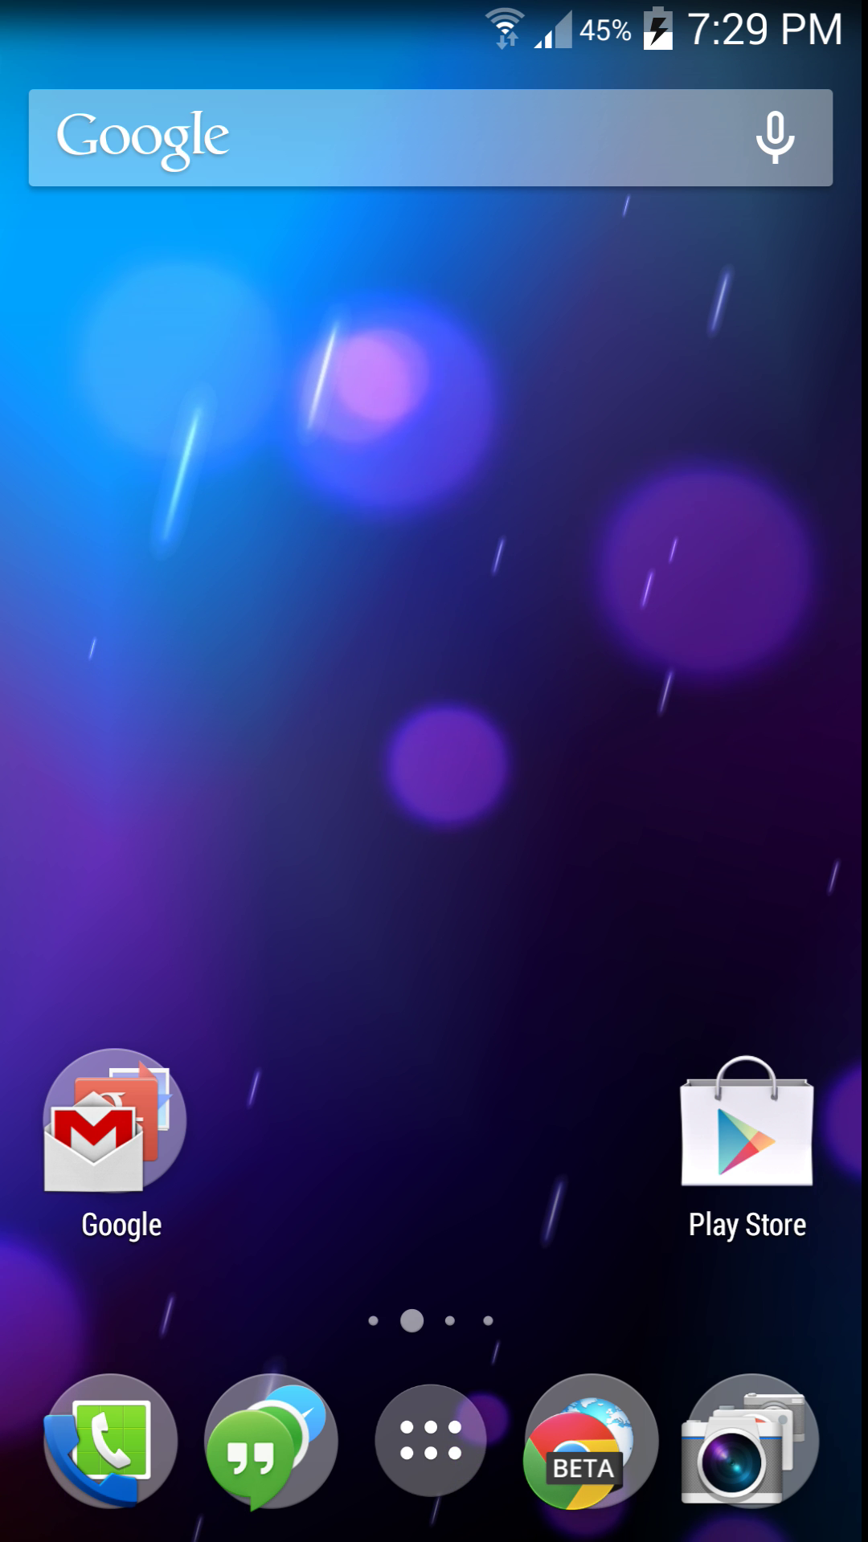
left_click_drag(507, 609, 507, 963)
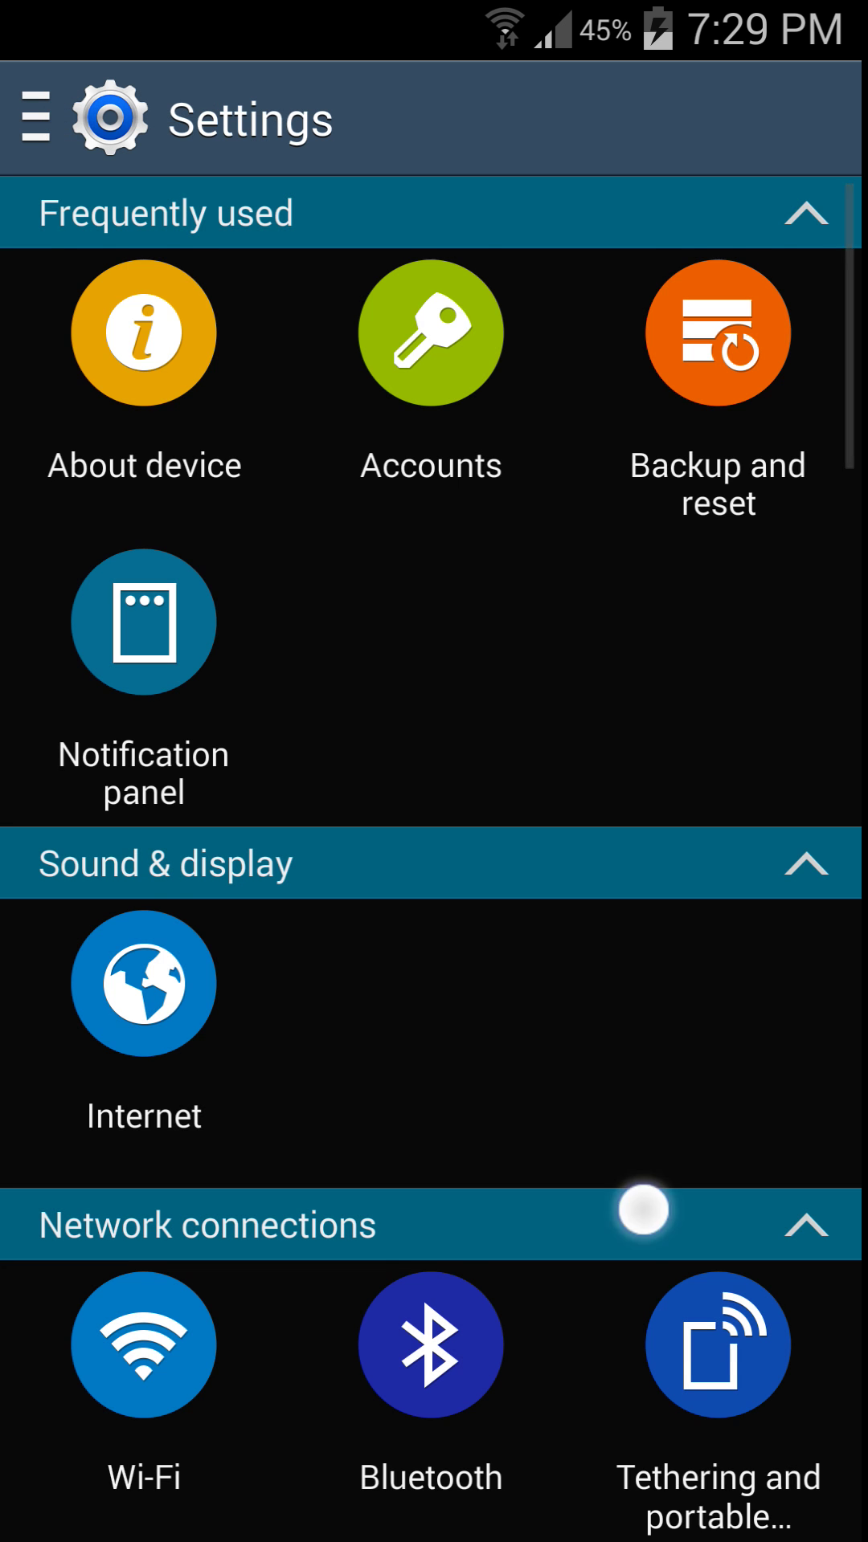
mouse_move(643, 1209)
left_mouse_down()
mouse_move(796, 689)
mouse_move(683, 1205)
mouse_move(744, 806)
mouse_move(697, 1040)
mouse_move(764, 801)
mouse_move(755, 402)
left_mouse_up()
left_click_drag(707, 562, 707, 1205)
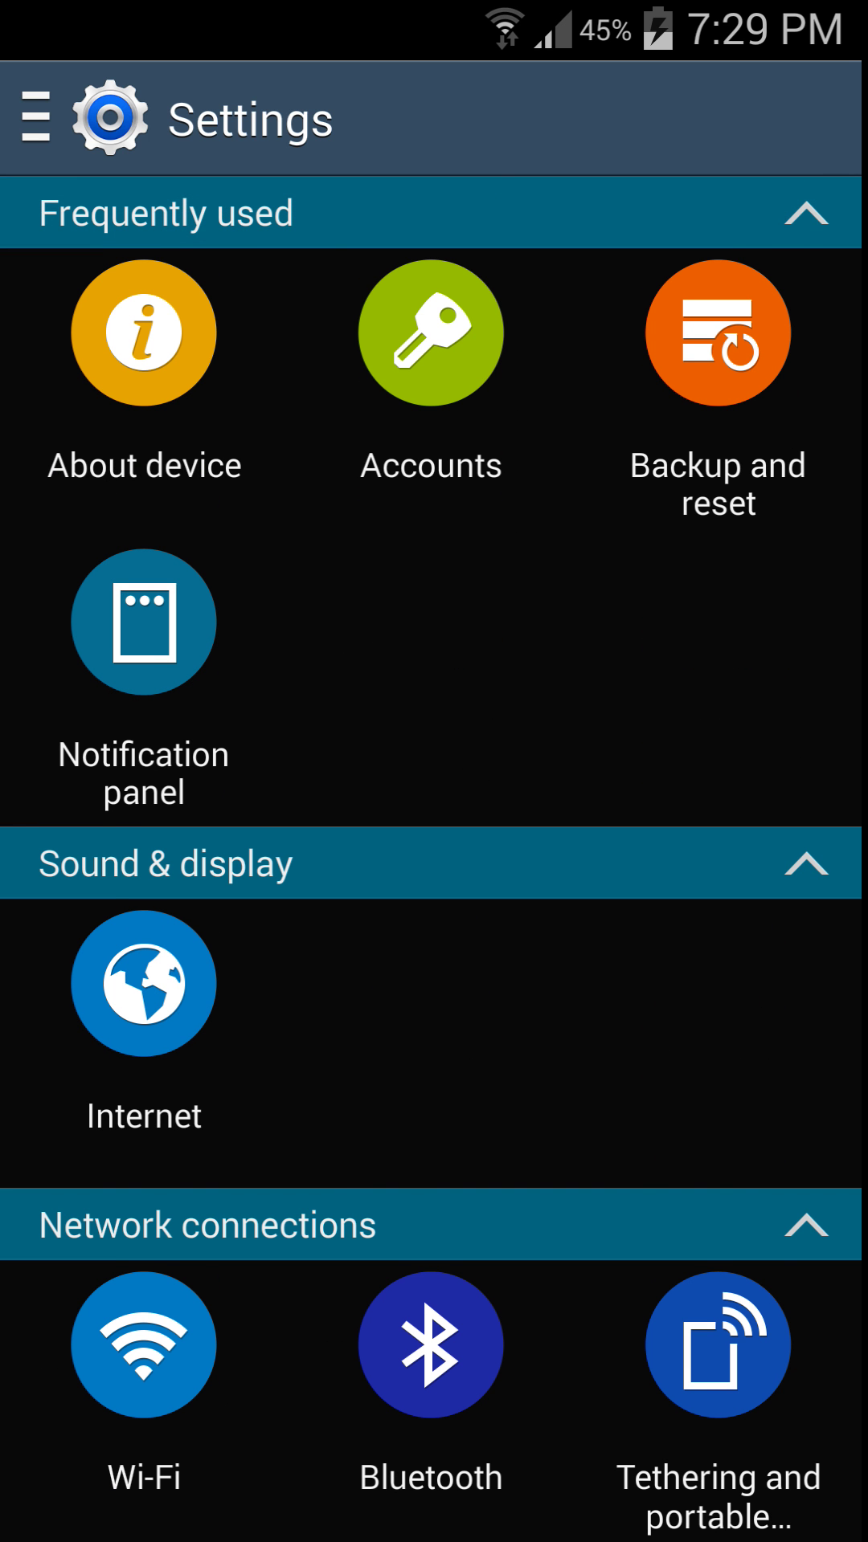
mouse_move(707, 1446)
left_mouse_down()
mouse_move(696, 1216)
mouse_move(699, 1325)
left_mouse_up()
key("Home")
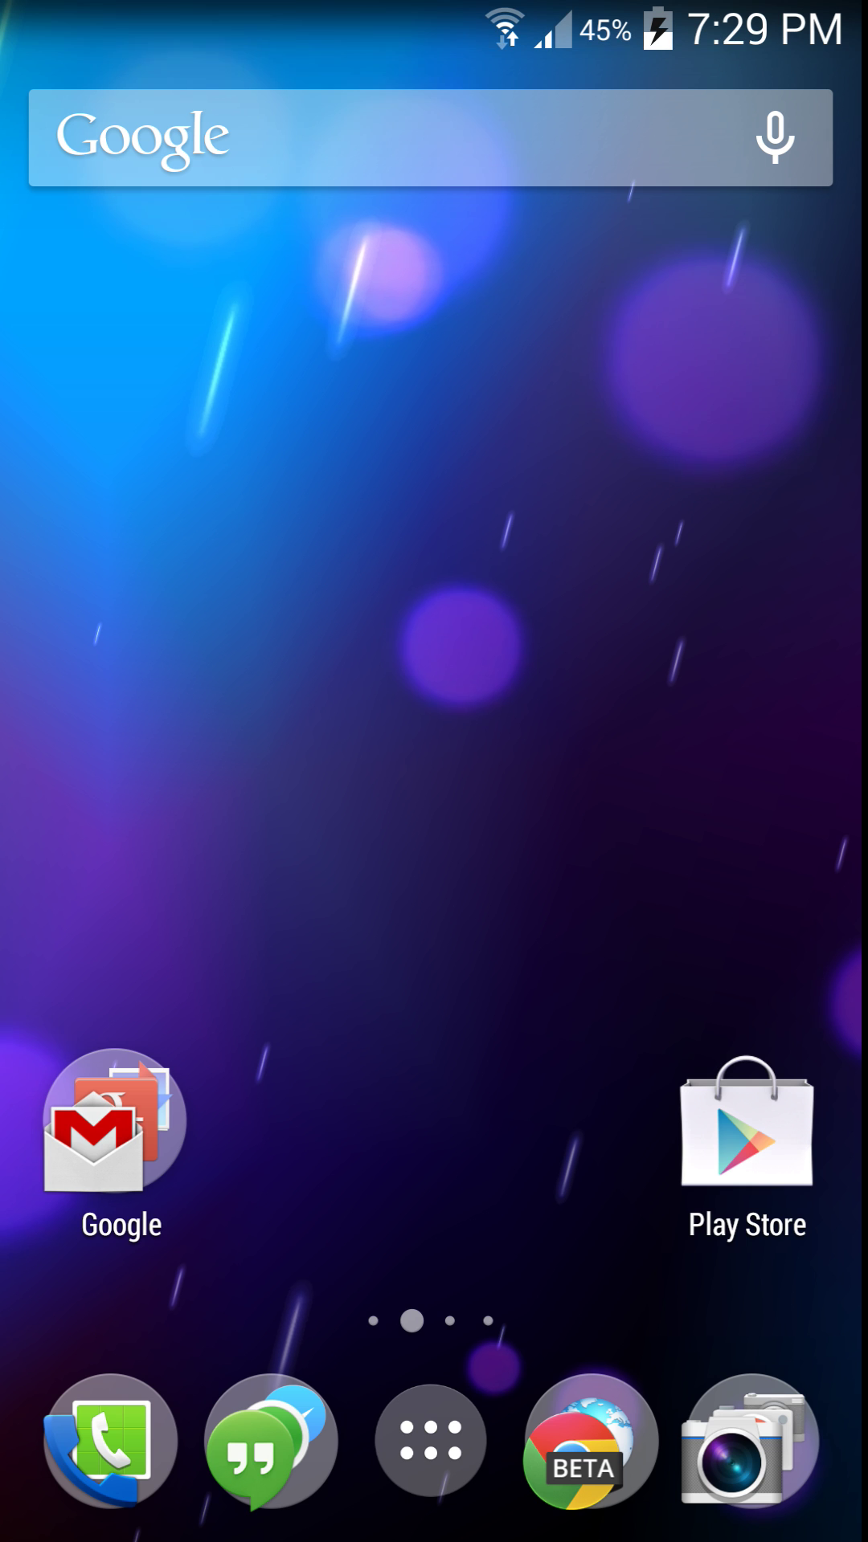
left_click_drag(607, 867, 526, 867)
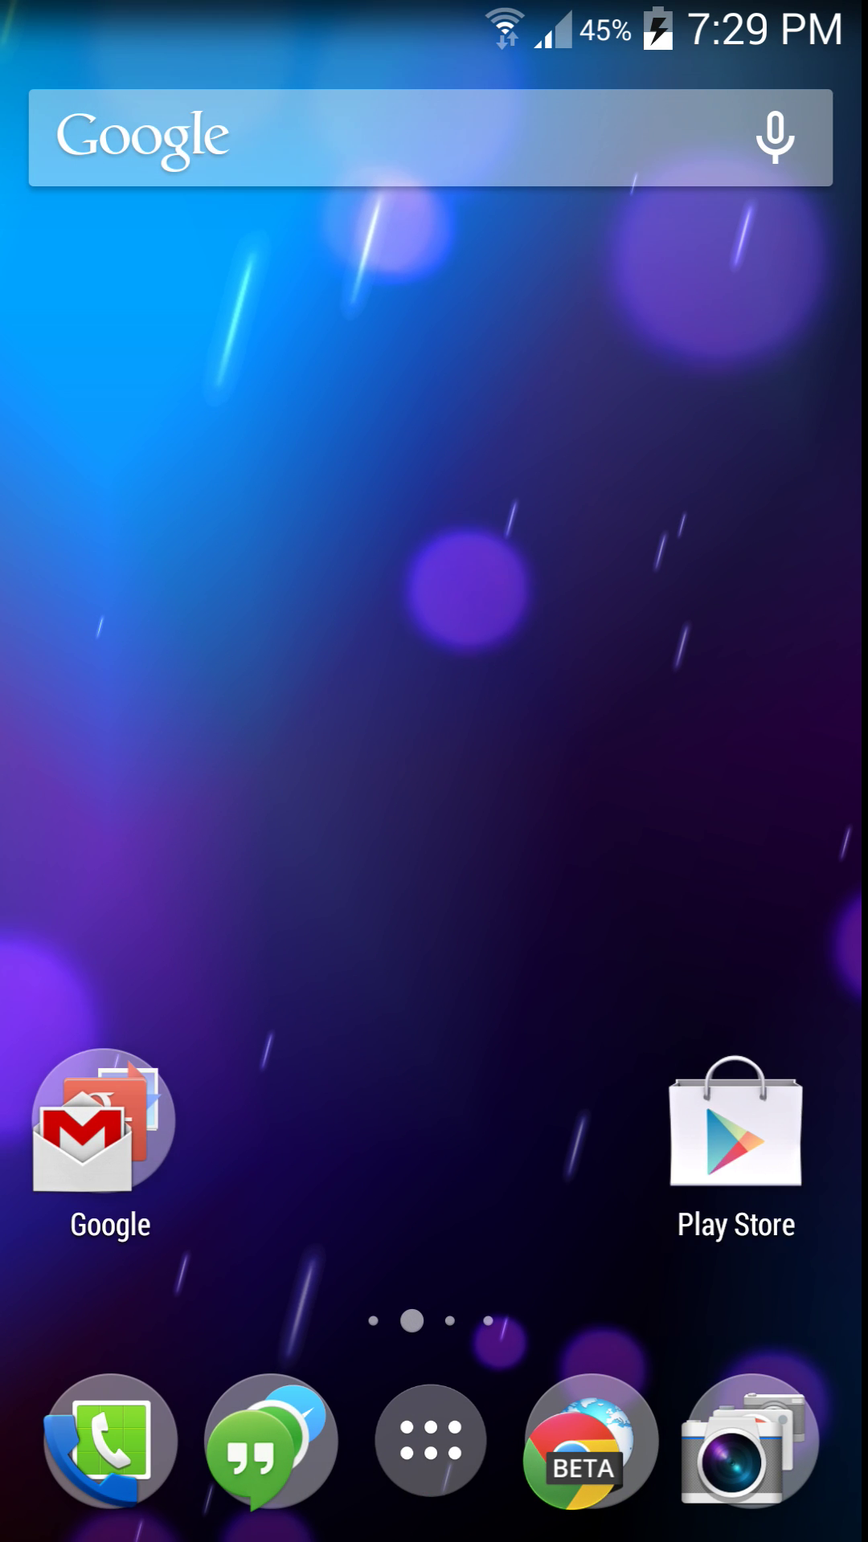
left_click_drag(179, 24, 179, 196)
left_click(465, 474)
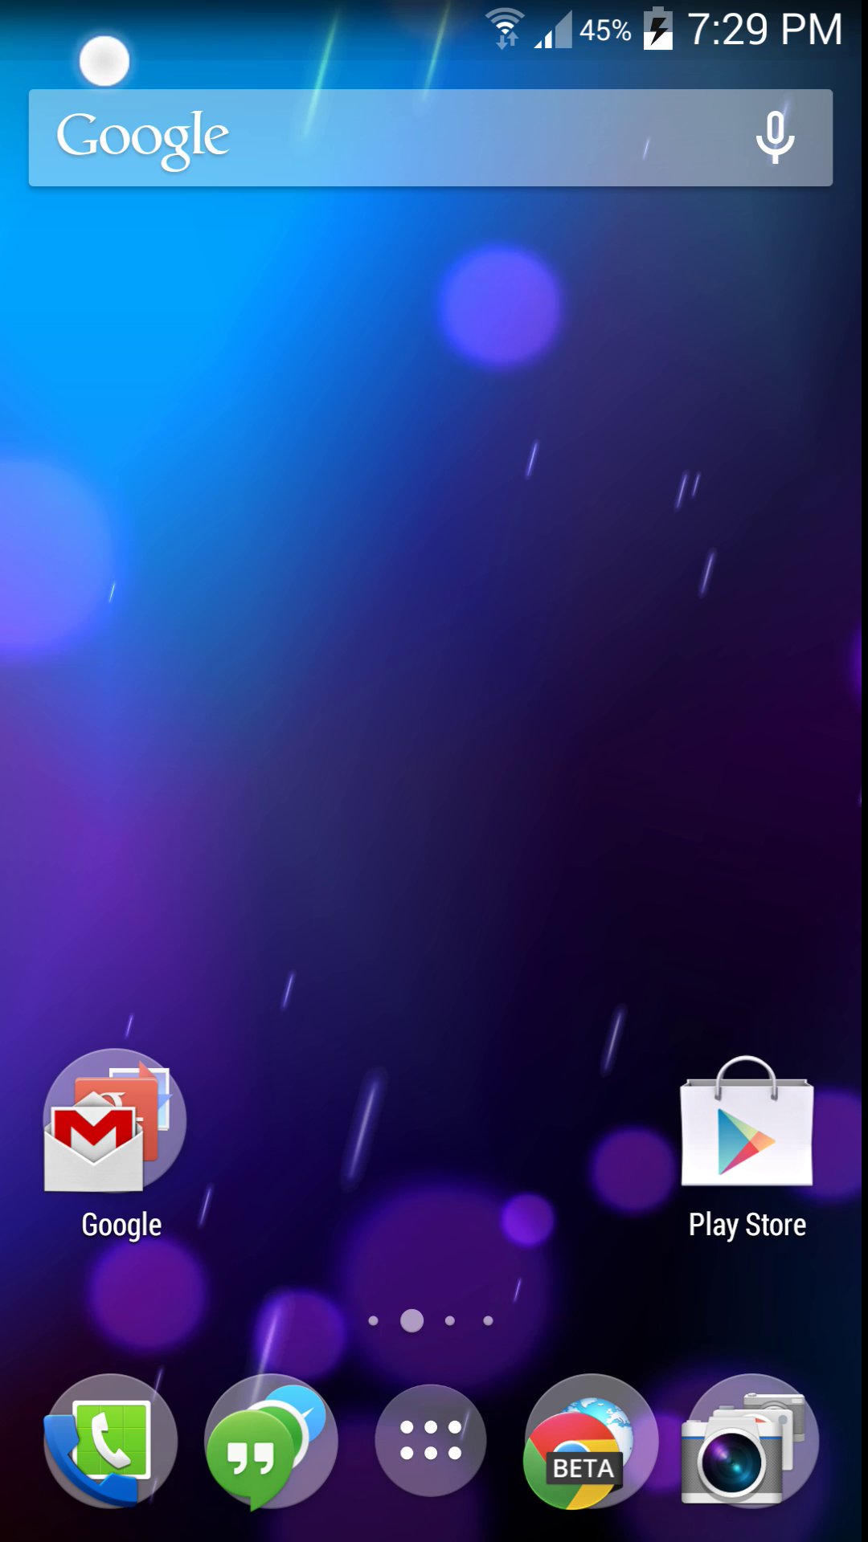
mouse_move(105, 60)
left_mouse_down()
mouse_move(551, 654)
mouse_move(69, 155)
left_mouse_up()
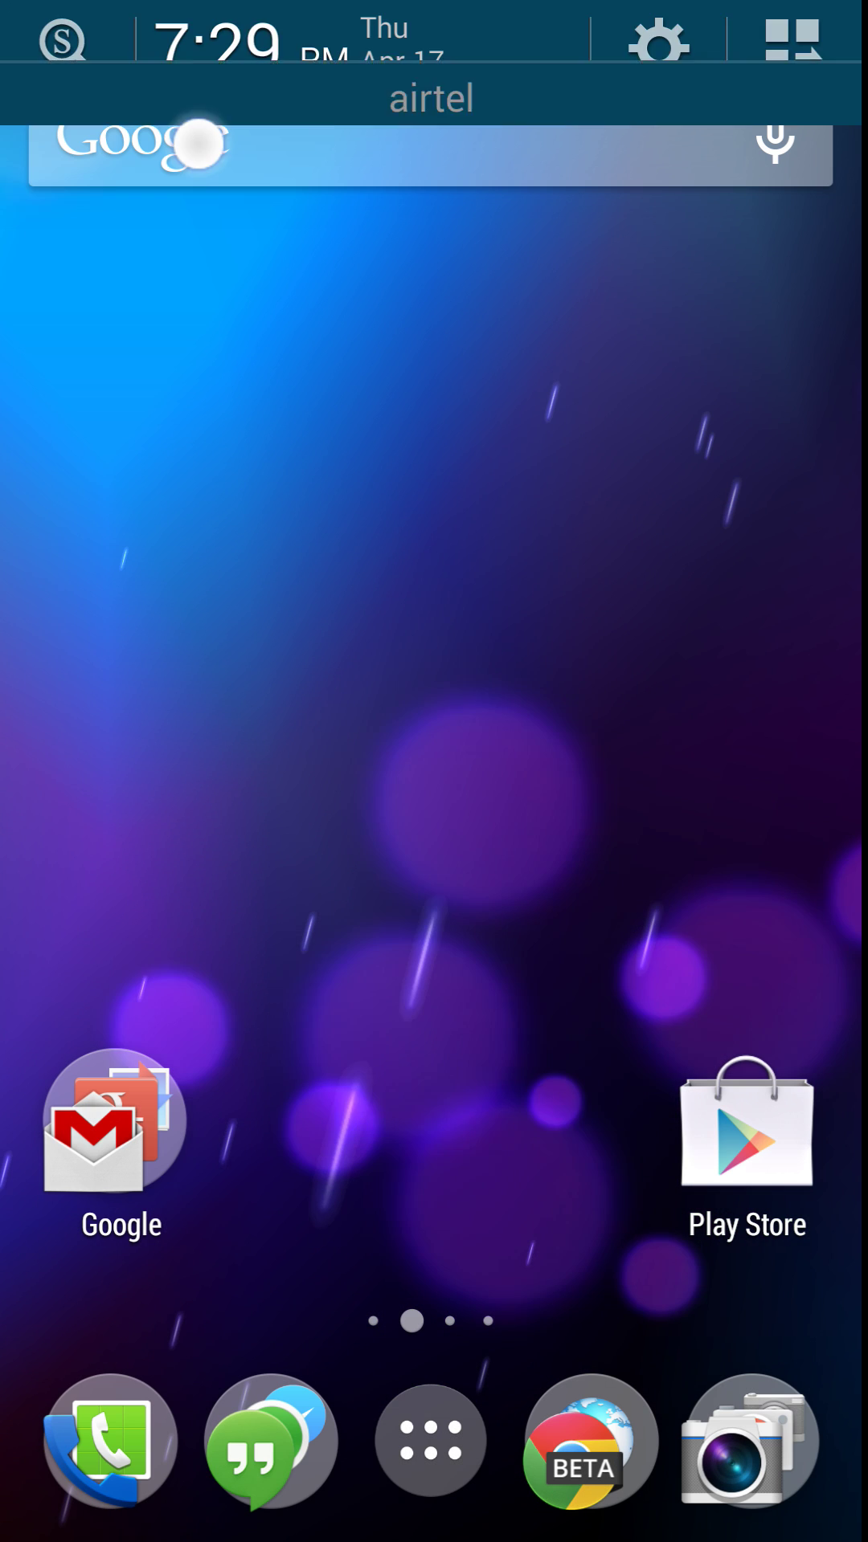
left_click_drag(381, 312, 196, 138)
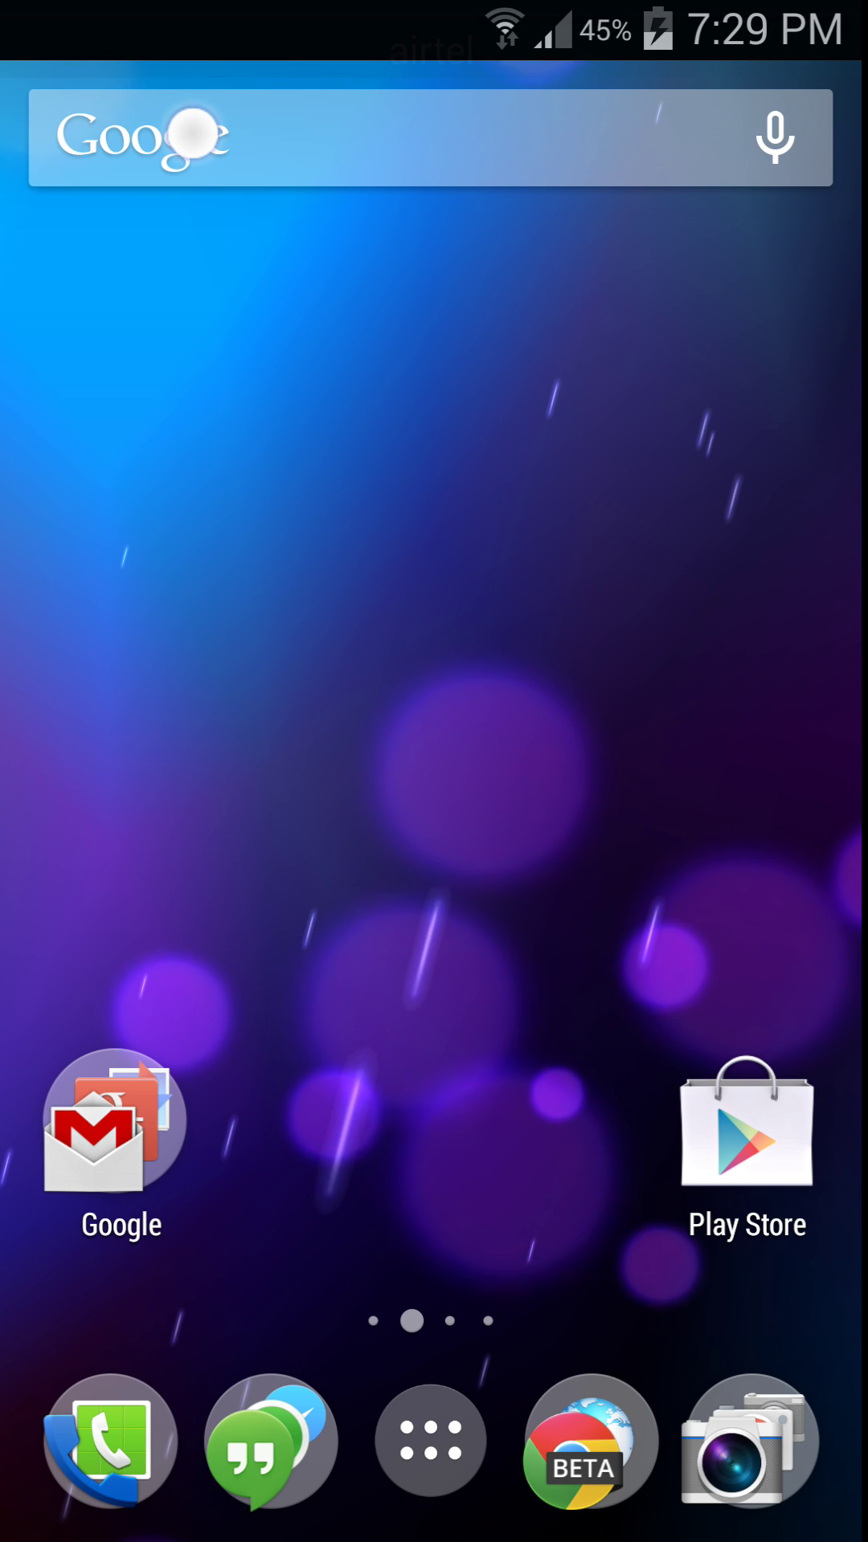